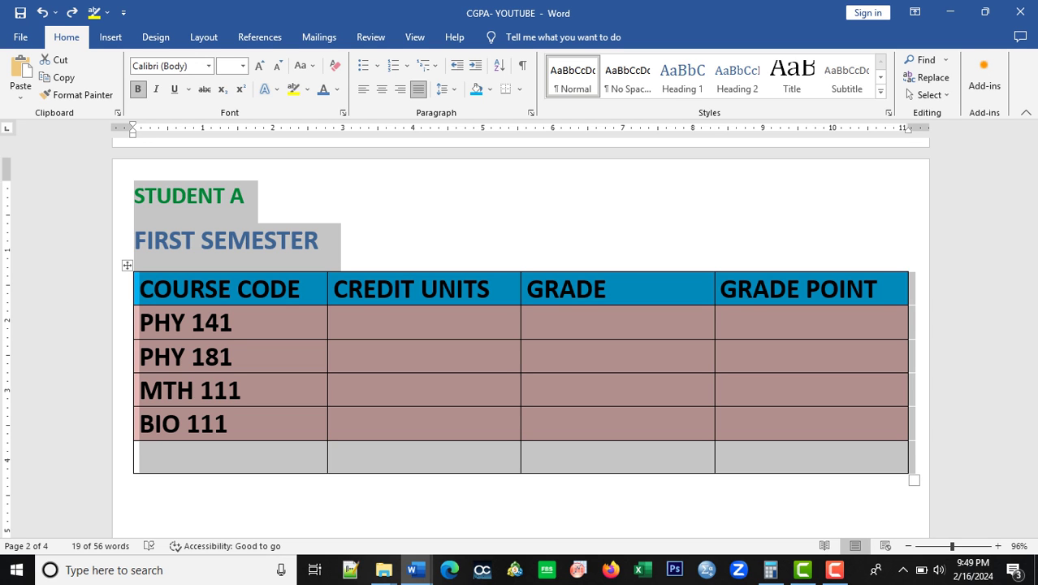
Fill in first-semester credit units 2, 1, 2 and 2 for PHY 141, PHY 181, MTH 111 and BIO 111, with the total 7
{"action": "left_click", "coordinate": [334, 323]}
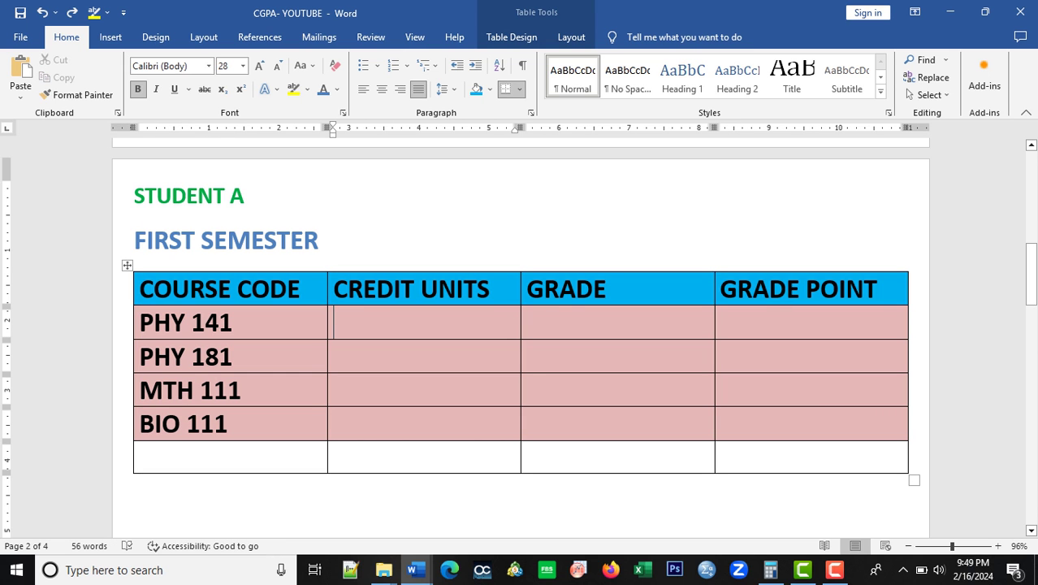
{"action": "type", "text": "2"}
{"action": "key", "text": "shift+Left"}
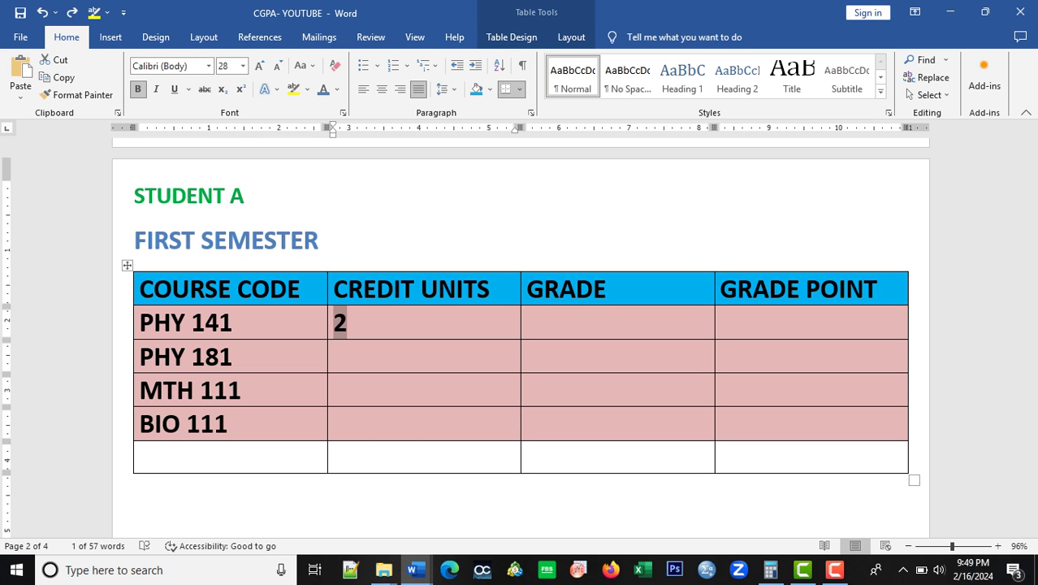
{"action": "key", "text": "Down"}
{"action": "type", "text": "1"}
{"action": "key", "text": "shift+Left"}
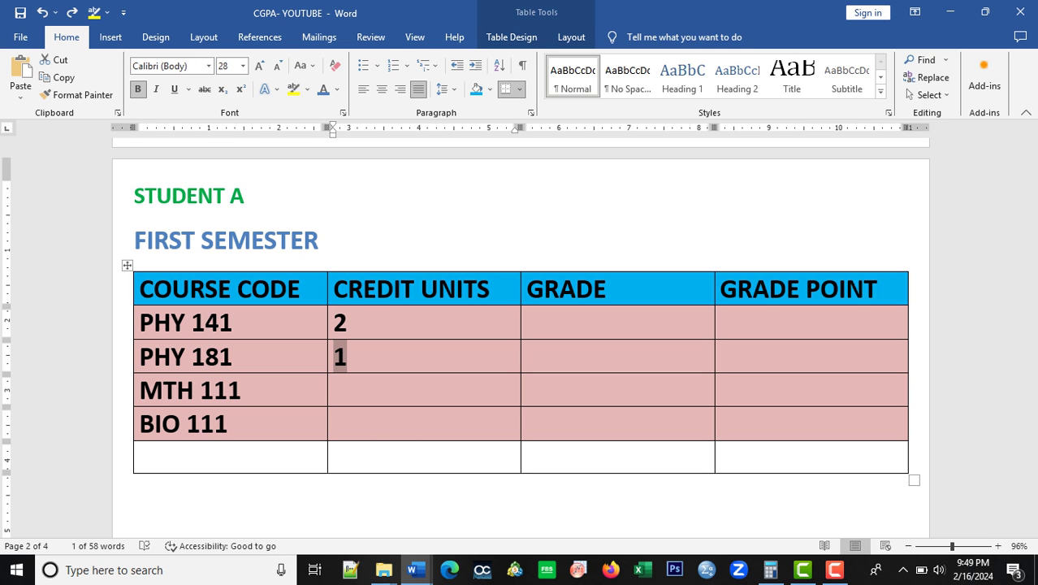
{"action": "key", "text": "Down"}
{"action": "type", "text": "2"}
{"action": "key", "text": "shift+Left"}
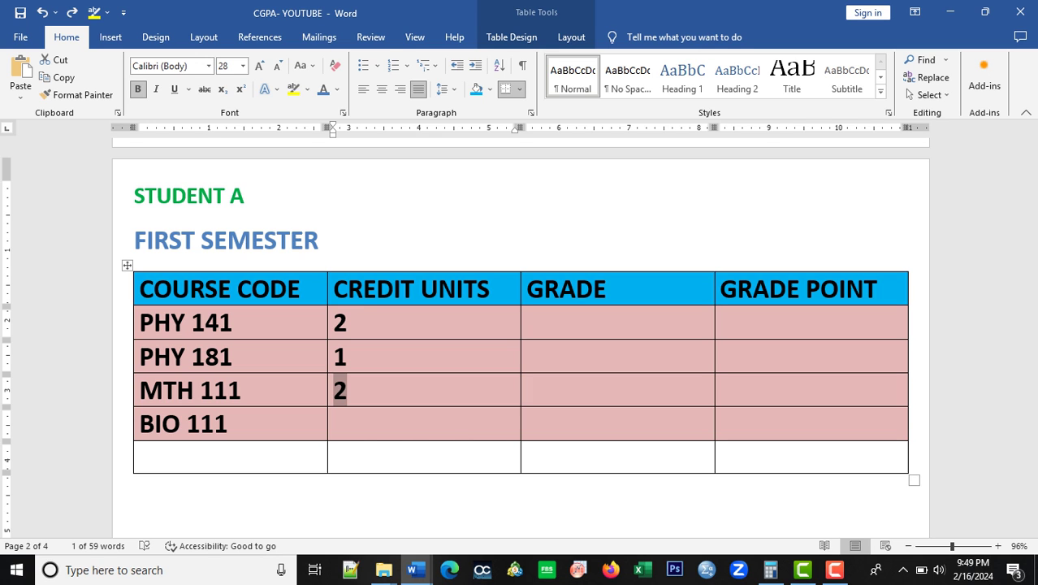
{"action": "key", "text": "Down"}
{"action": "type", "text": "2"}
{"action": "key", "text": "shift+Left"}
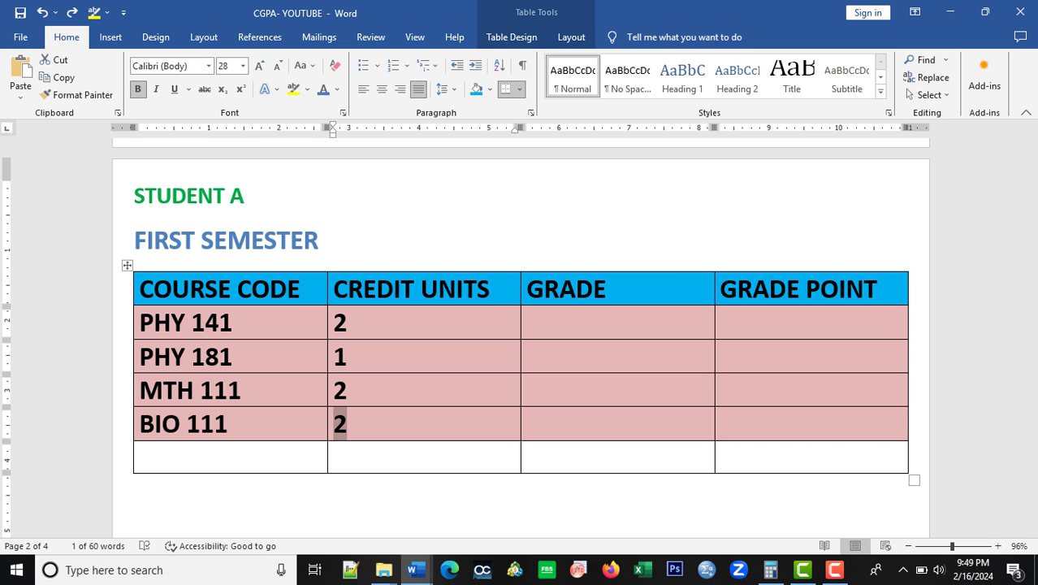
{"action": "key", "text": "ctrl+z"}
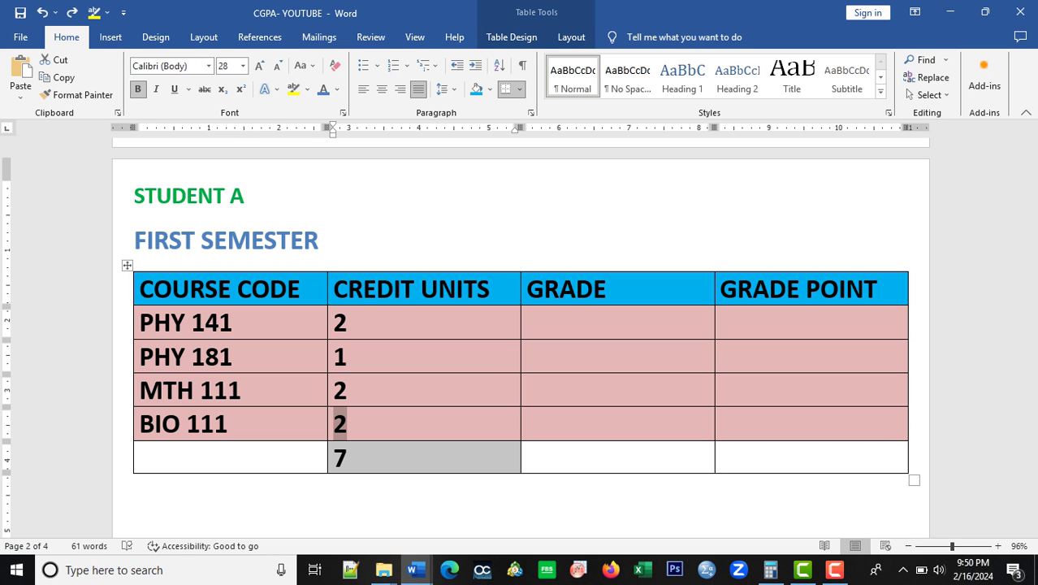
Undo the deletions in the first-semester Grade column to restore F, D, C and E for the four courses
{"action": "key", "text": "ctrl+z"}
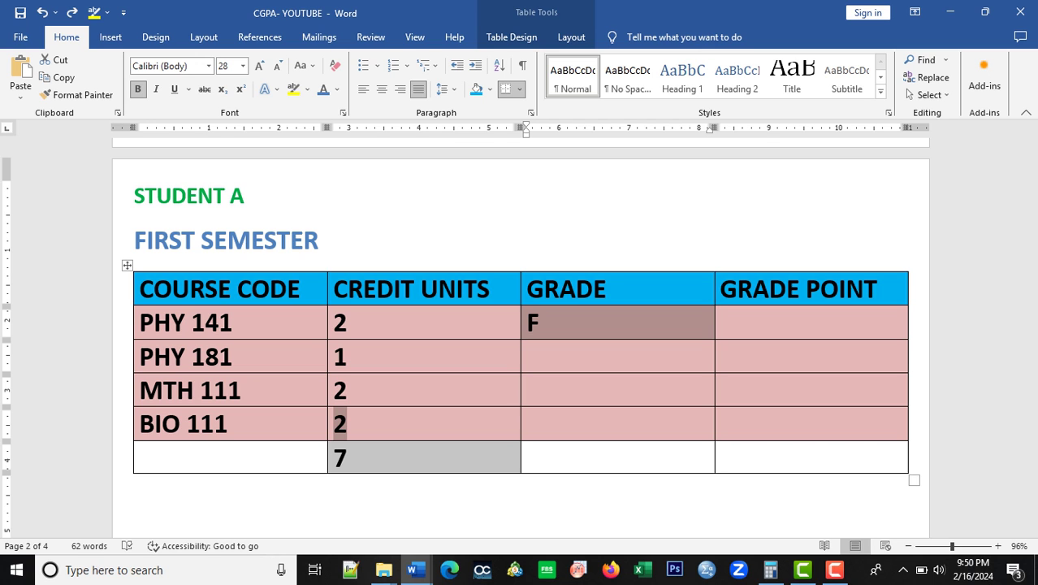
{"action": "key", "text": "ctrl+z"}
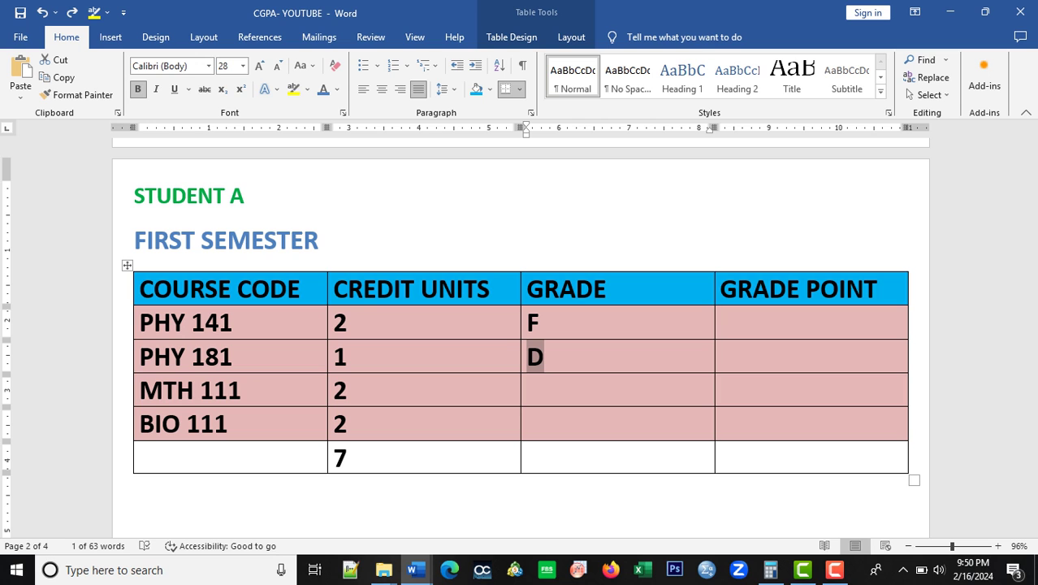
{"action": "key", "text": "ctrl+z"}
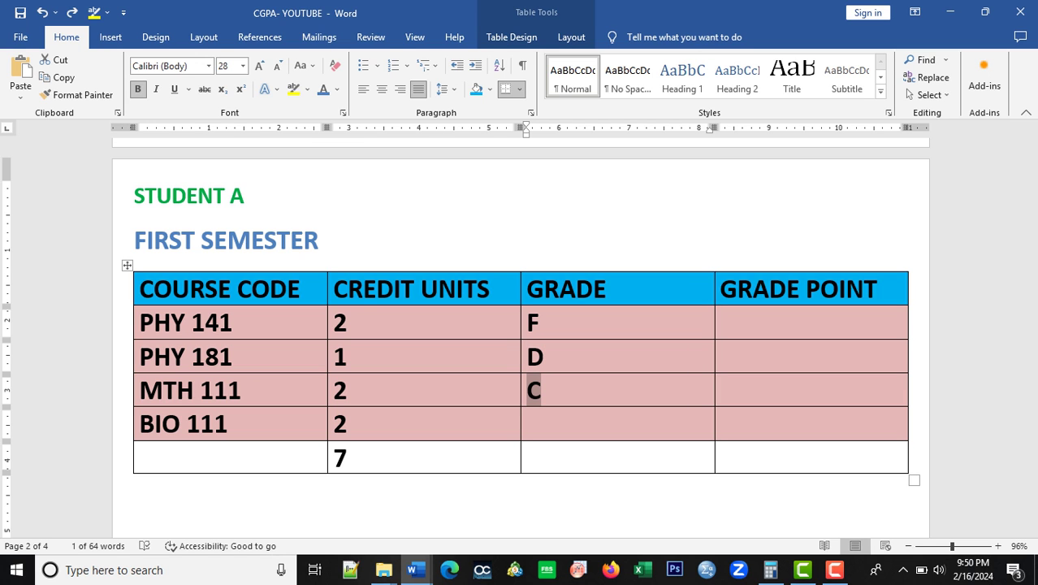
{"action": "key", "text": "ctrl+z"}
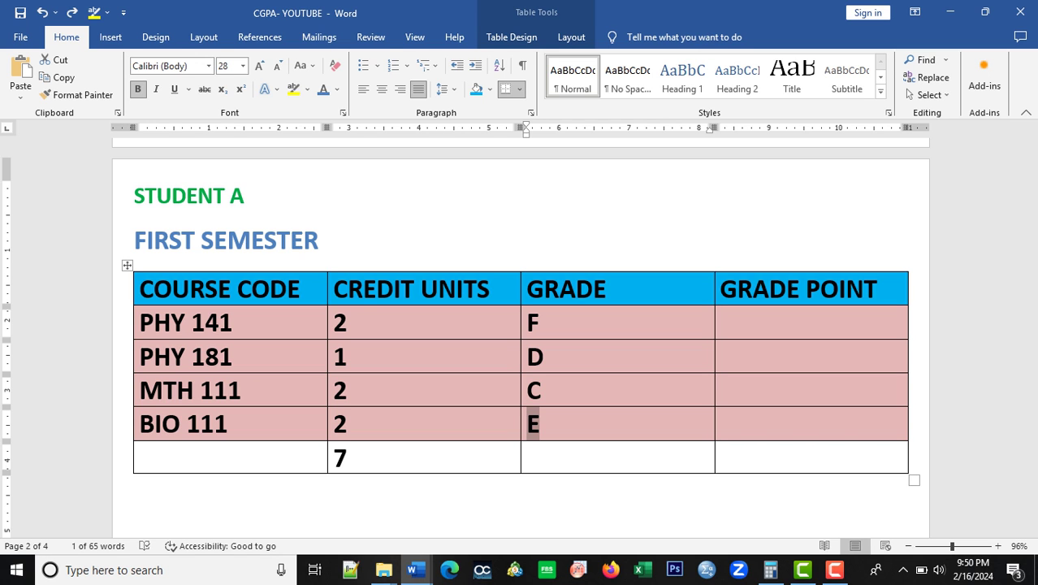
Restore the deleted grade values beside the letters so the first-semester grades read F=0, D=2, C=3 and E=1
{"action": "key", "text": "ctrl+y"}
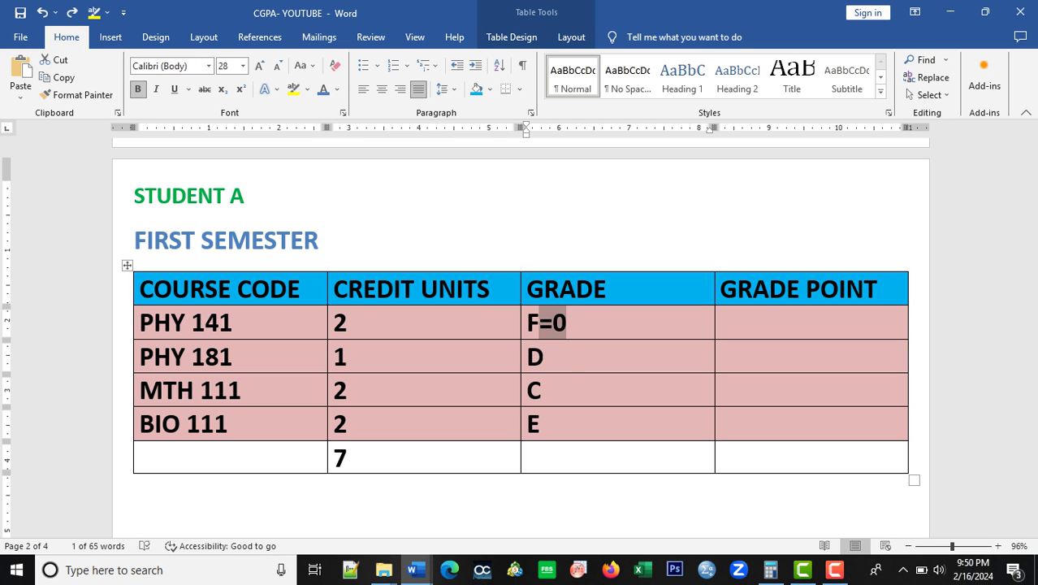
{"action": "key", "text": "ctrl+z"}
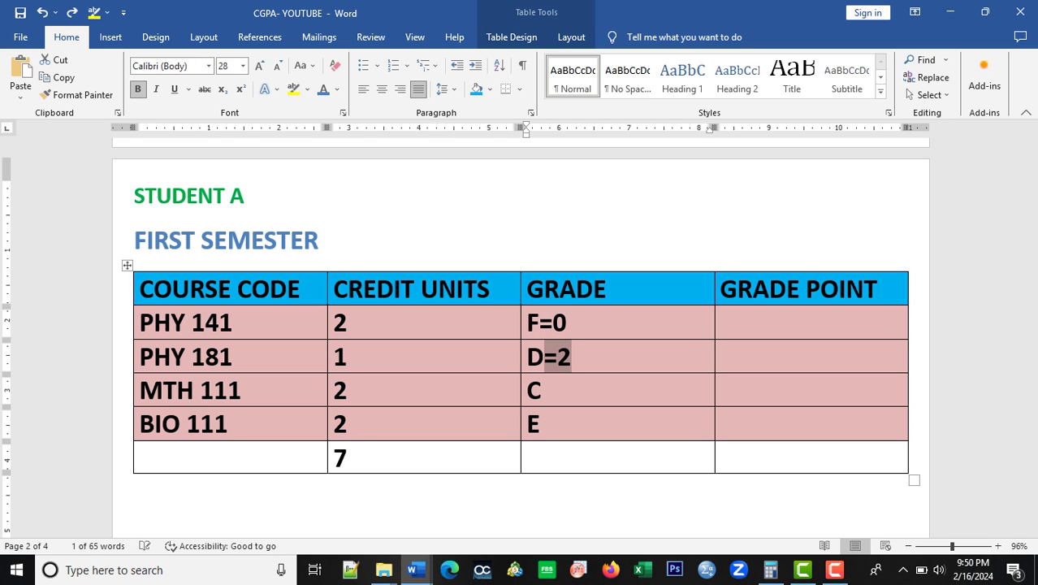
{"action": "key", "text": "ctrl+z"}
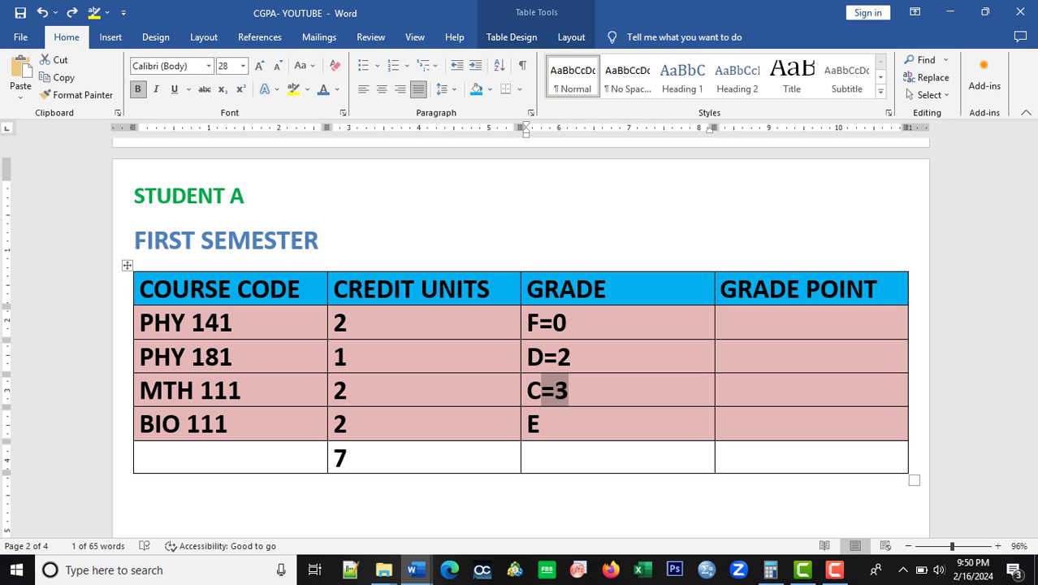
{"action": "key", "text": "ctrl+z"}
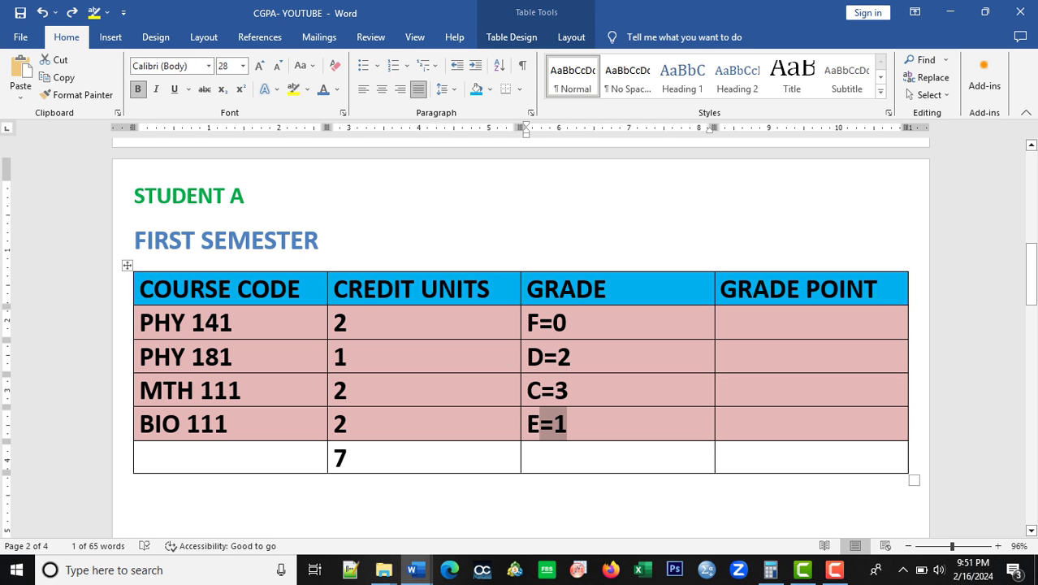
Restore the first-semester grade points 0, 2, 6 and 2 and their total 10 in the table
{"action": "key", "text": "ctrl+z"}
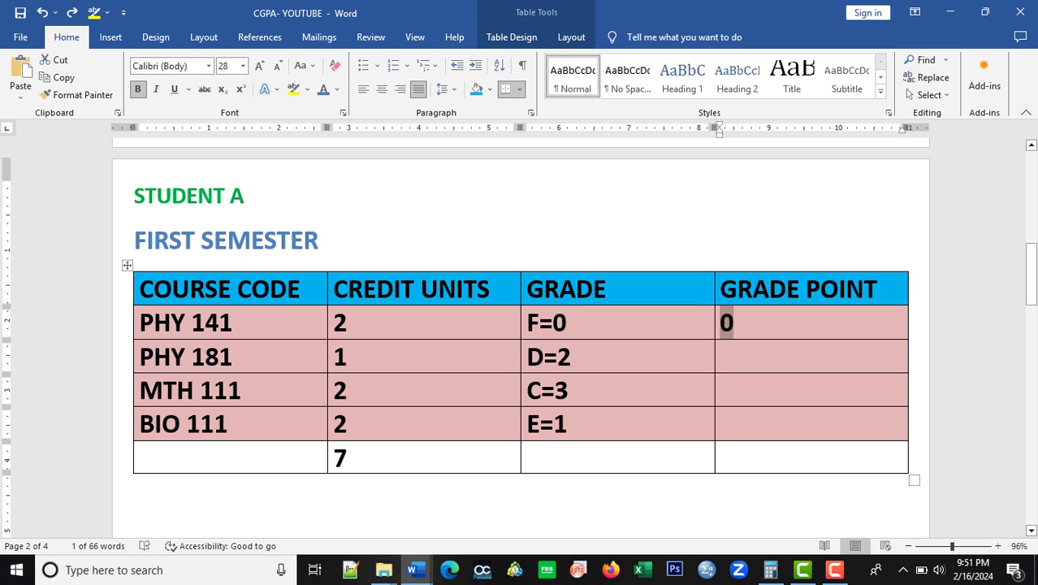
{"action": "key", "text": "ctrl+z"}
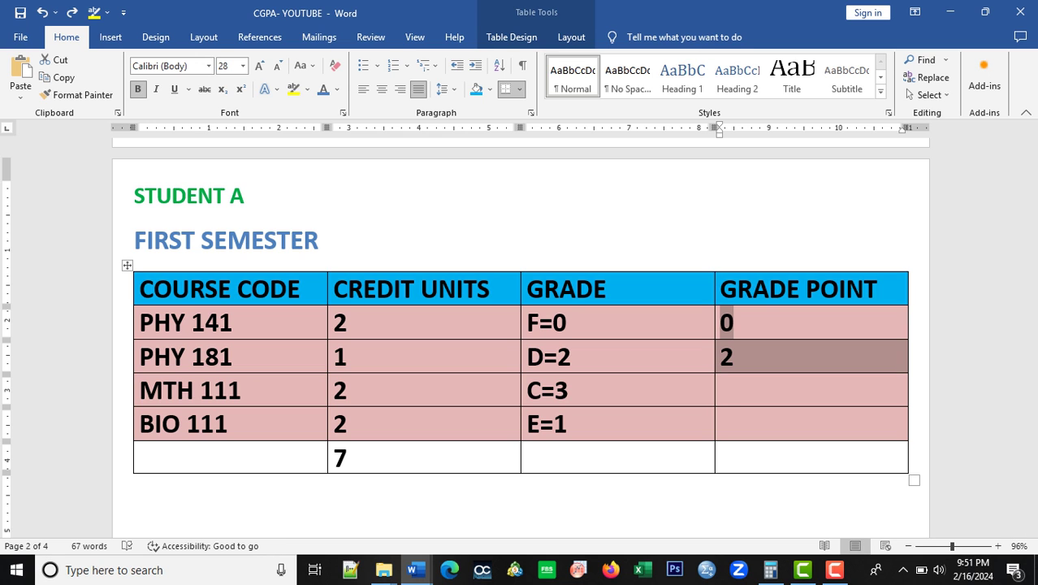
{"action": "key", "text": "ctrl+z"}
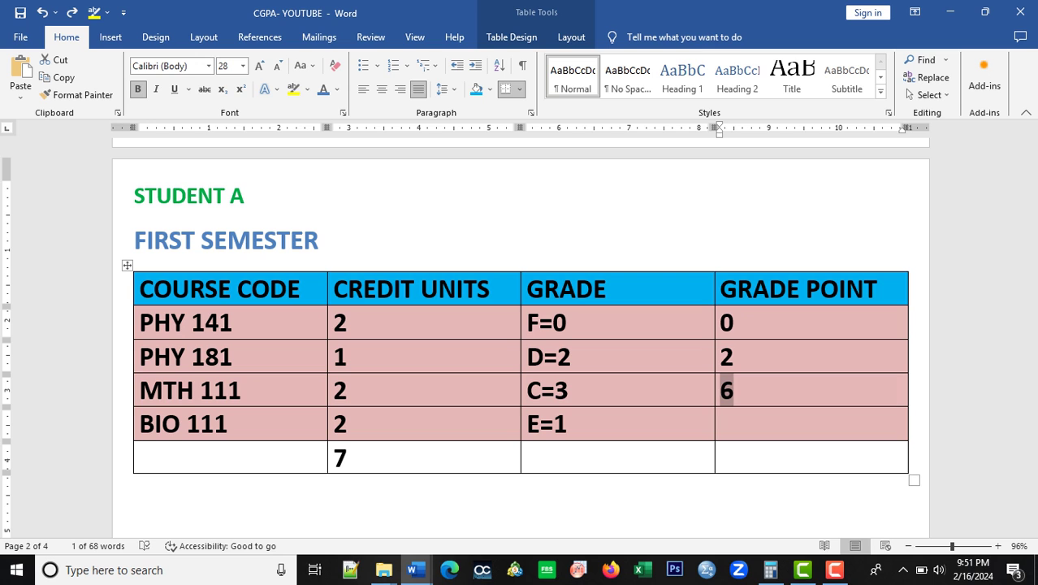
{"action": "key", "text": "ctrl+z"}
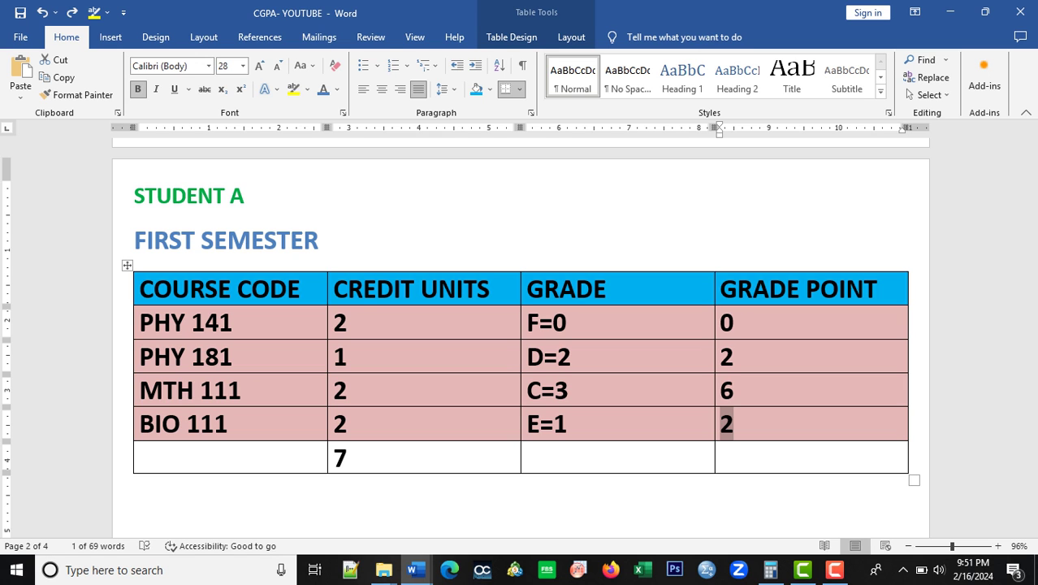
{"action": "key", "text": "ctrl+z"}
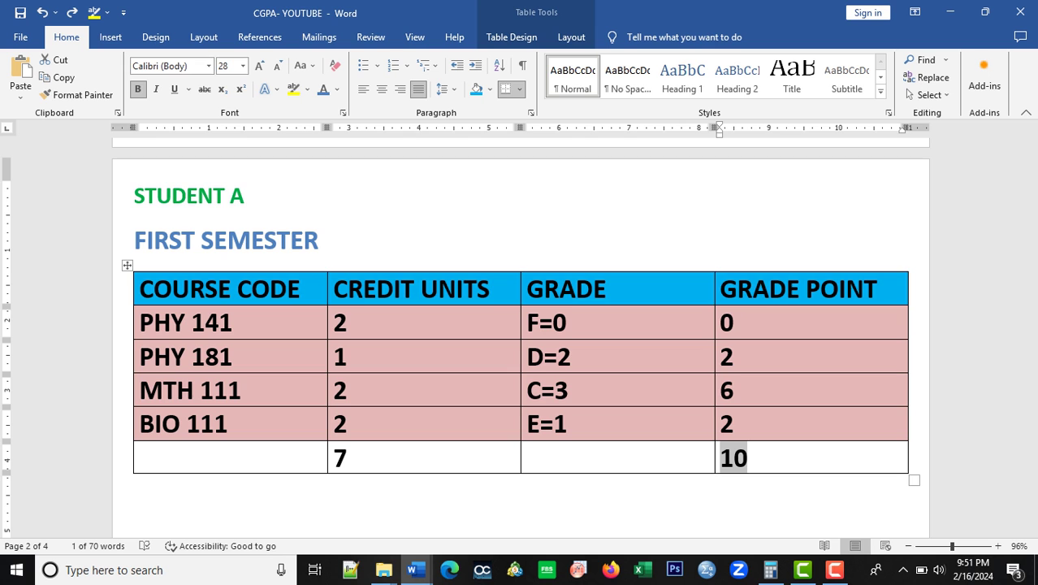
Restore the GPA formula, grade point over credit units, below the table, and complete it with 10/7 = 1.42
{"action": "scroll", "coordinate": [520, 338], "scroll_direction": "down", "scroll_amount": 1}
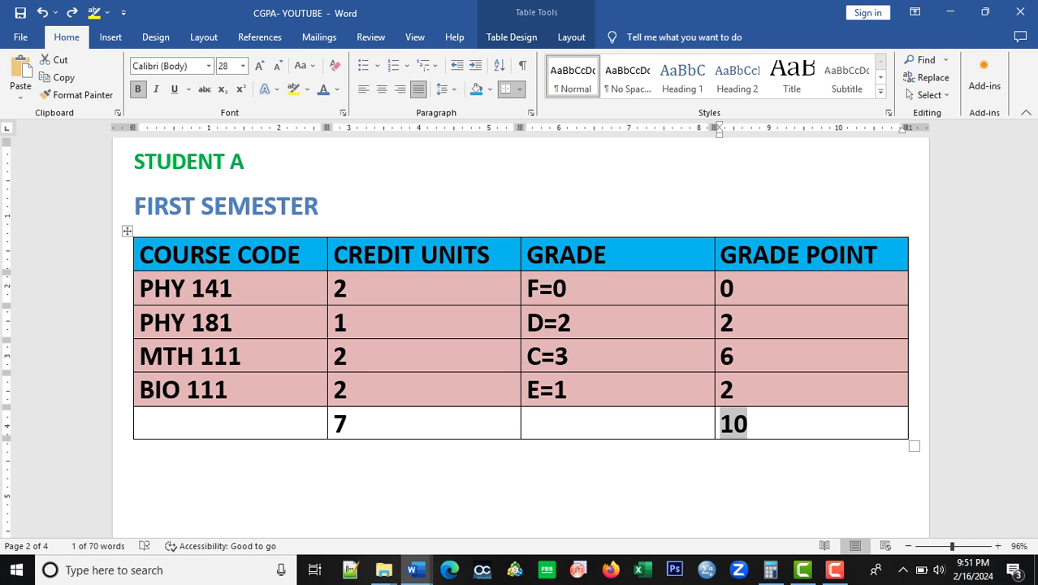
{"action": "key", "text": "ctrl+z"}
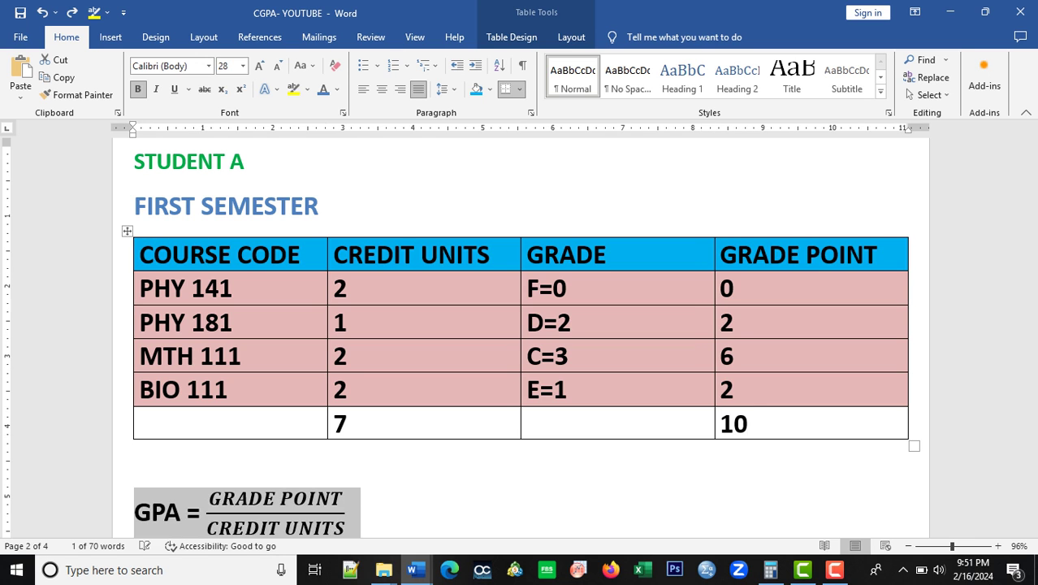
{"action": "scroll", "coordinate": [519, 337], "scroll_direction": "down", "scroll_amount": 2}
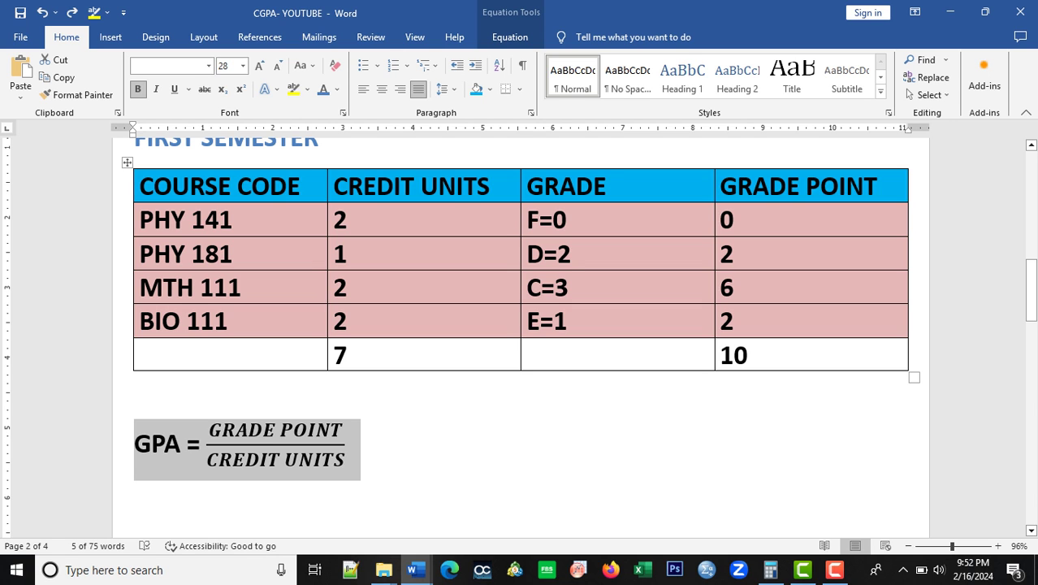
{"action": "key", "text": "ctrl+z"}
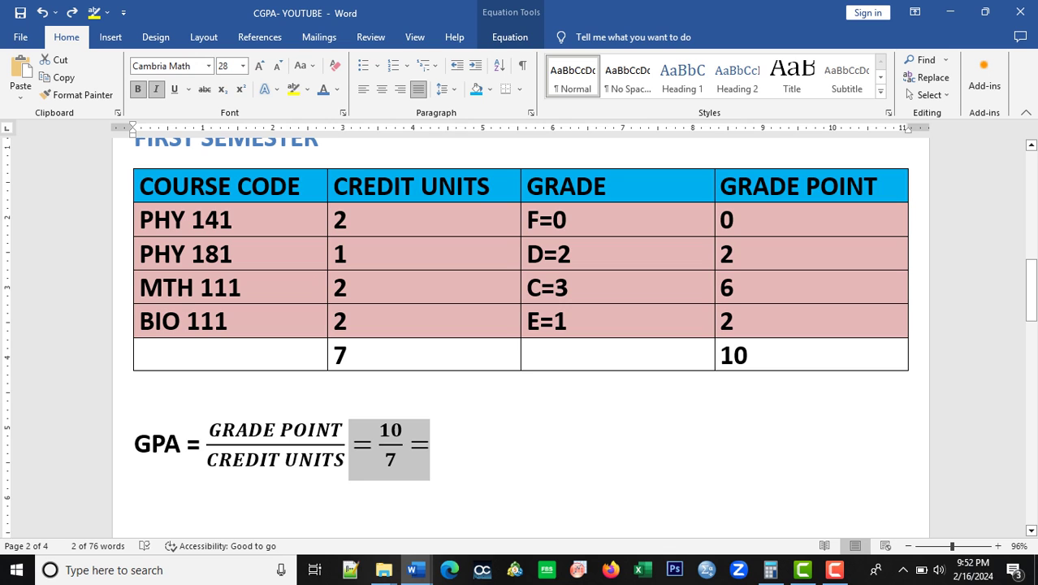
{"action": "type", "text": "1.42"}
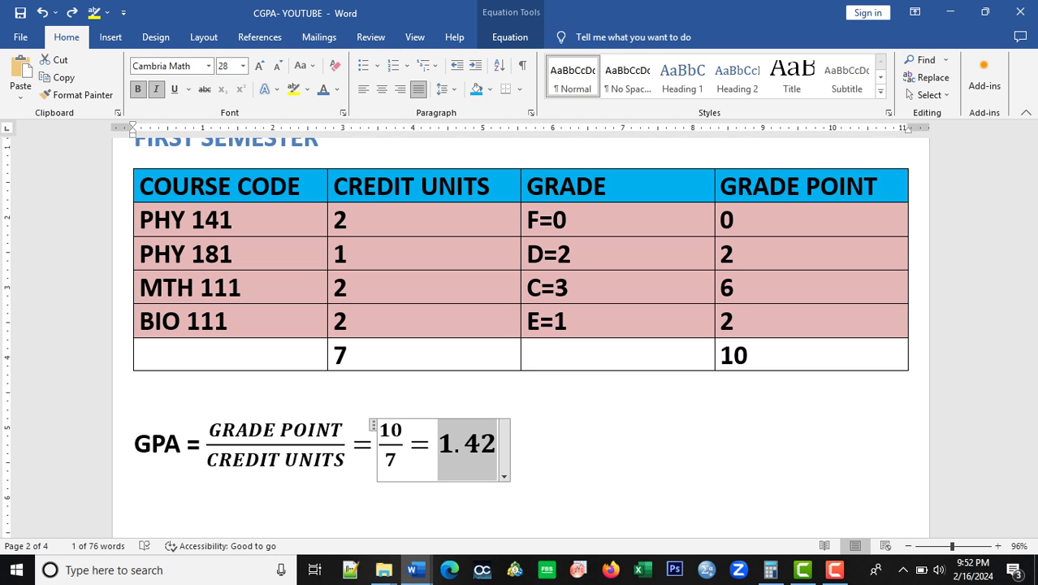
Restore the deleted SECOND SEMESTER heading and its course table on the following page
{"action": "scroll", "coordinate": [519, 325], "scroll_direction": "down", "scroll_amount": 3}
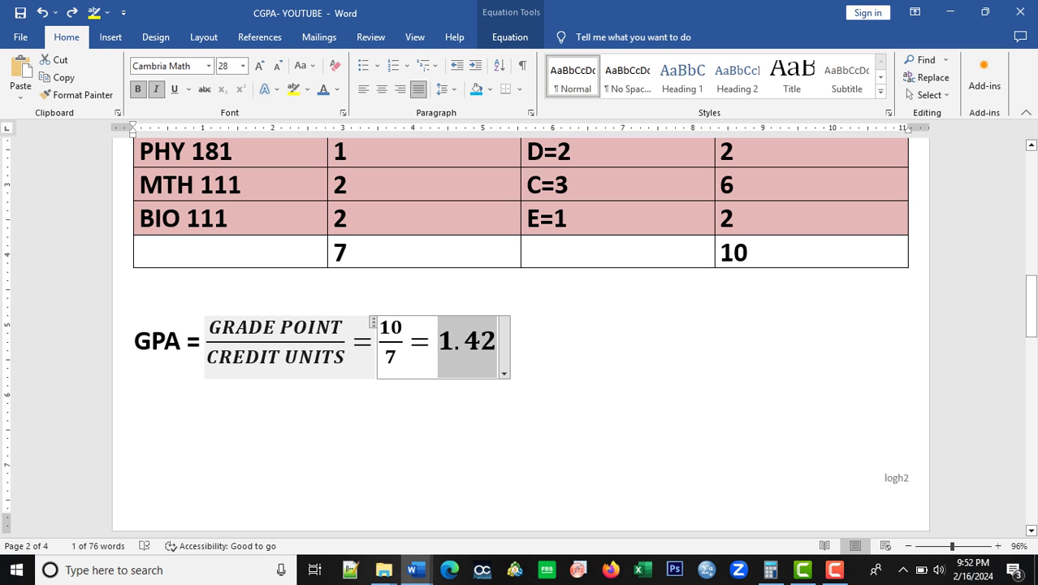
{"action": "scroll", "coordinate": [520, 325], "scroll_direction": "up", "scroll_amount": 2}
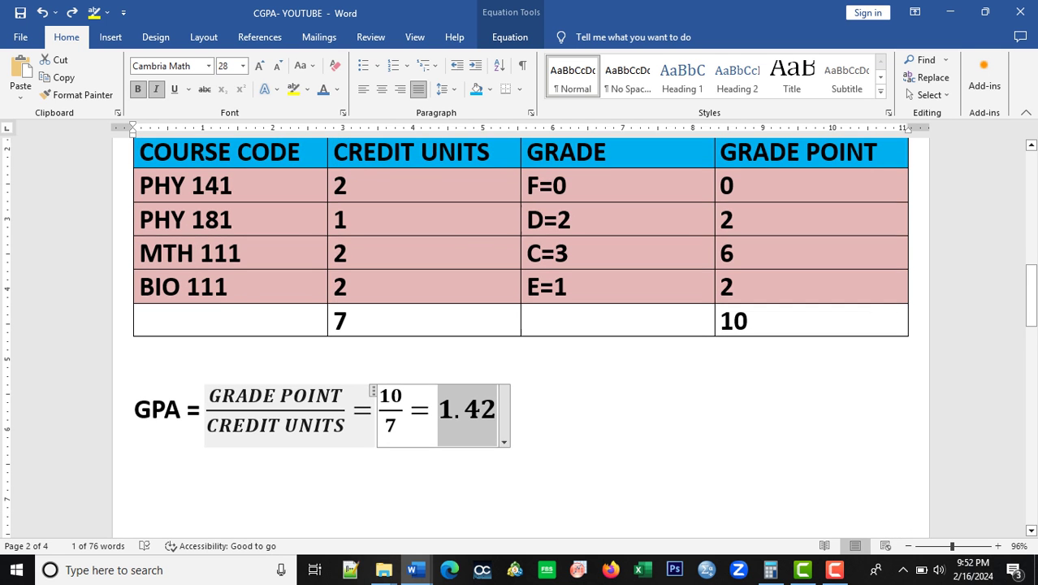
{"action": "scroll", "coordinate": [520, 325], "scroll_direction": "down", "scroll_amount": 2}
{"action": "scroll", "coordinate": [520, 325], "scroll_direction": "down", "scroll_amount": 2}
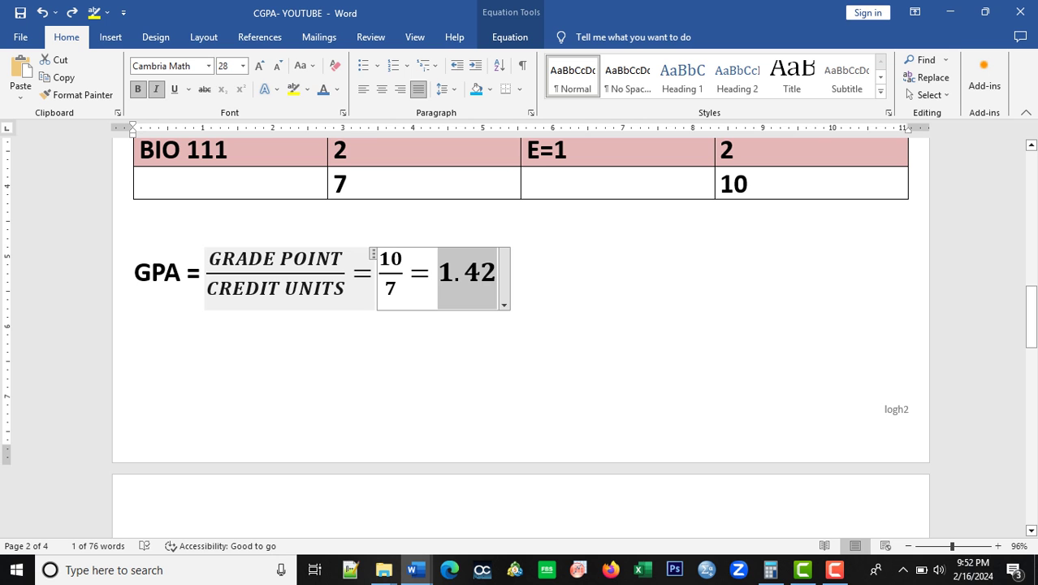
{"action": "scroll", "coordinate": [520, 325], "scroll_direction": "up", "scroll_amount": 5}
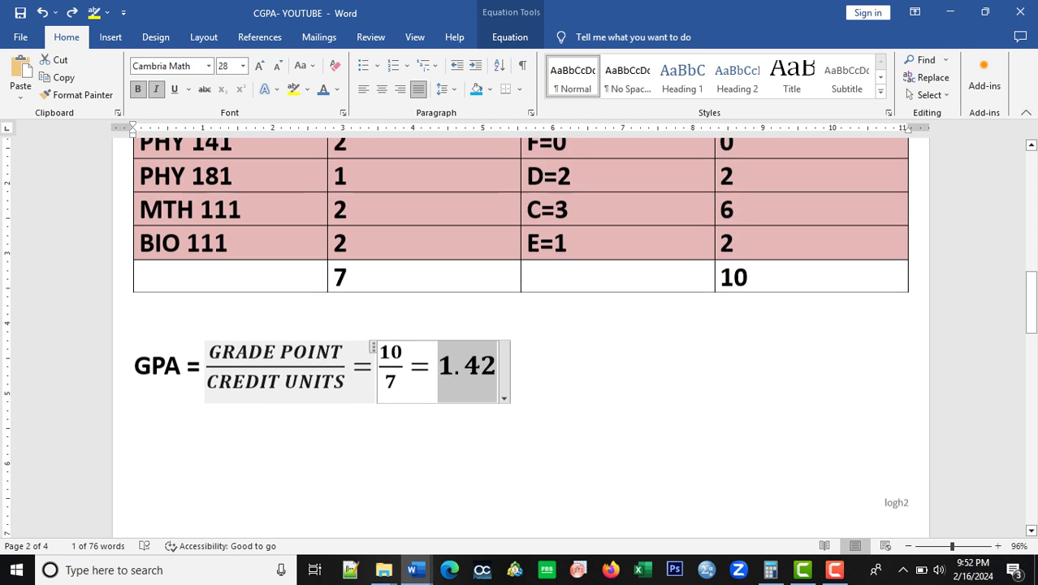
{"action": "scroll", "coordinate": [520, 325], "scroll_direction": "down", "scroll_amount": 2}
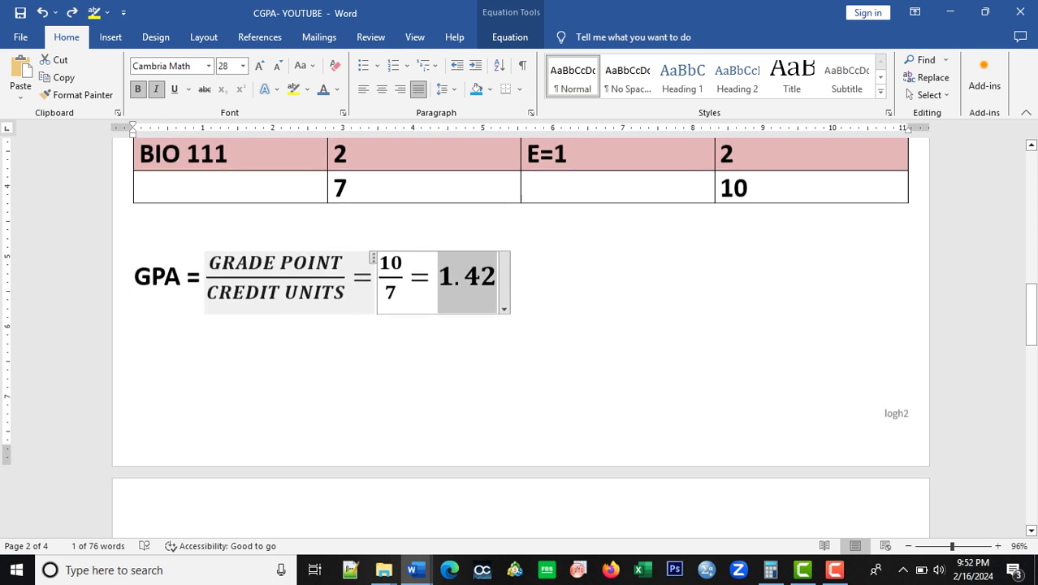
{"action": "key", "text": "ctrl+z"}
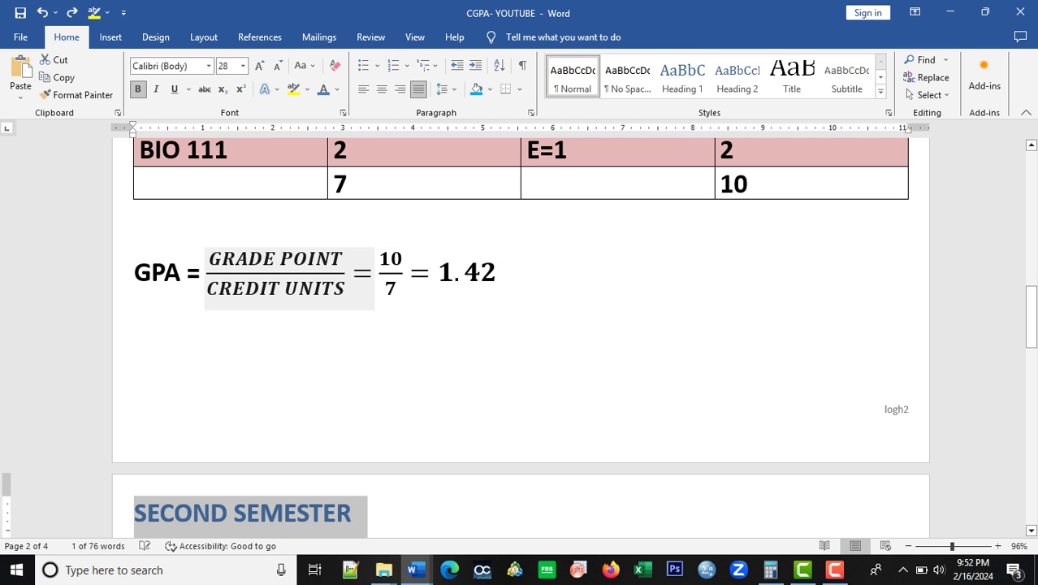
{"action": "scroll", "coordinate": [520, 337], "scroll_direction": "down", "scroll_amount": 2}
{"action": "scroll", "coordinate": [345, 439], "scroll_direction": "down", "scroll_amount": 4}
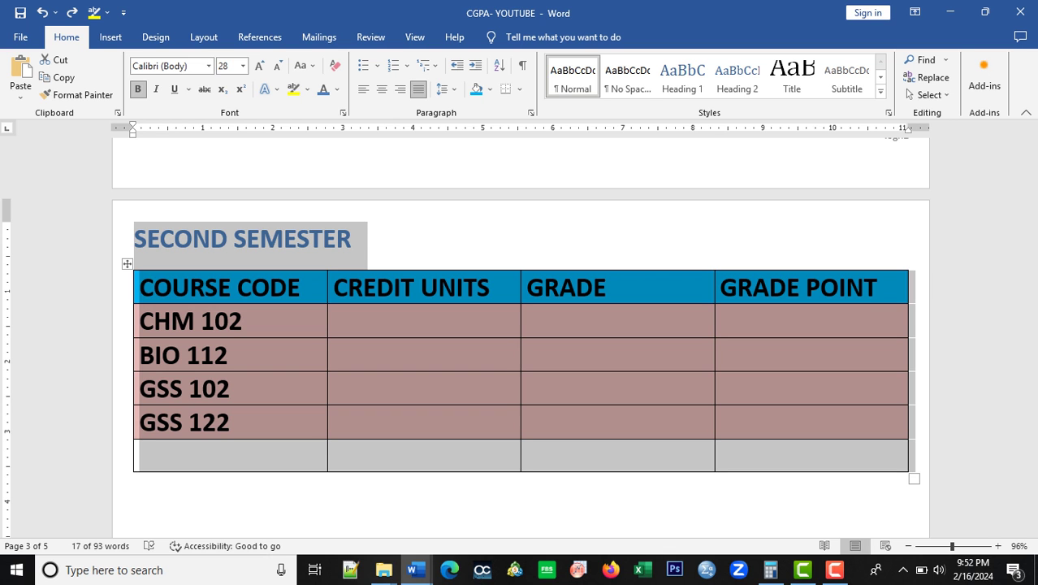
Fill in 2 credit units each for CHM 102, BIO 112, GSS 102 and GSS 122 in the second-semester table
{"action": "key", "text": "ctrl+z"}
{"action": "key", "text": "ctrl+c"}
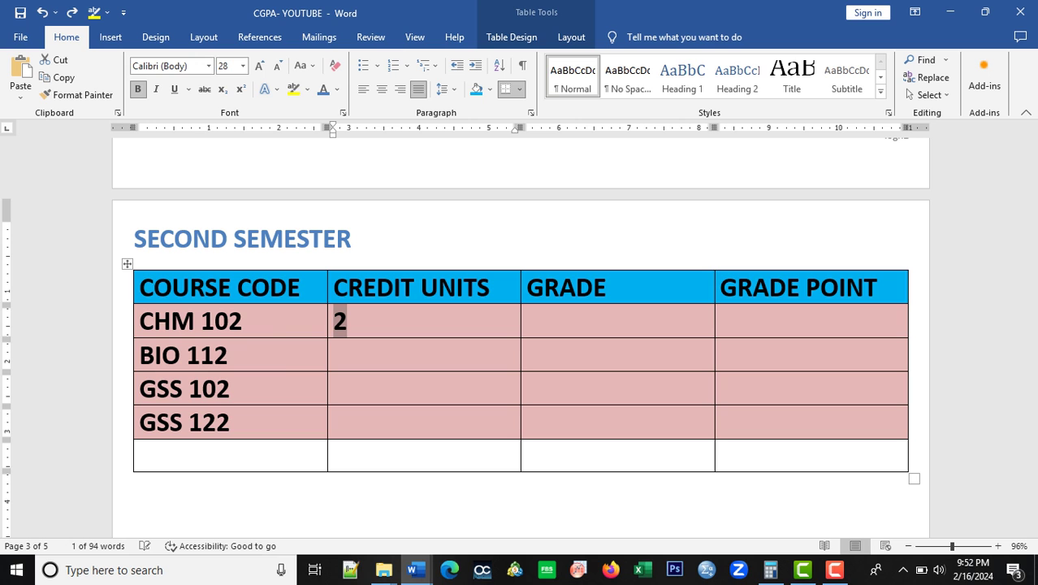
{"action": "key", "text": "ctrl+z"}
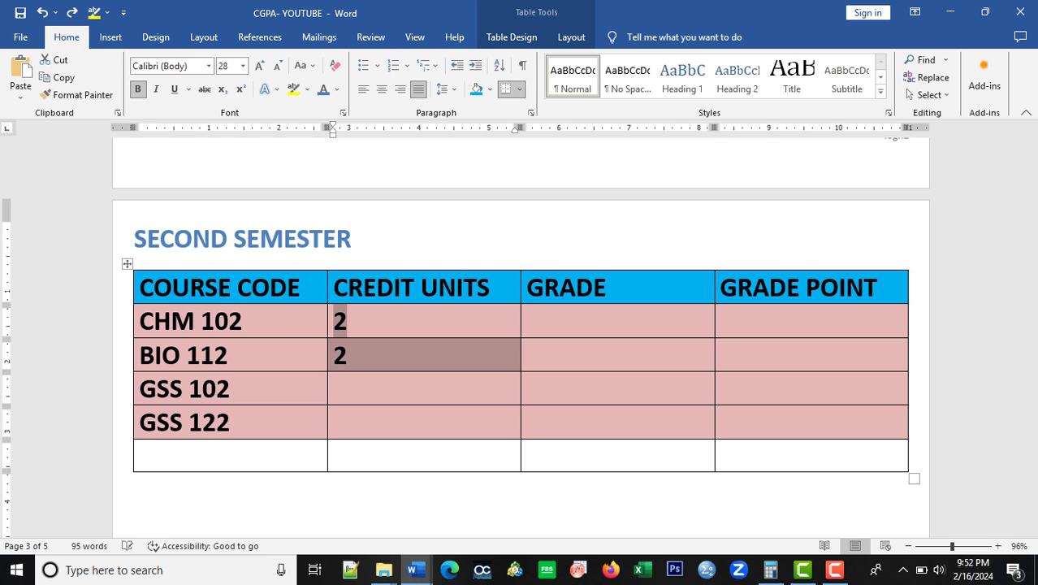
{"action": "key", "text": "Down"}
{"action": "key", "text": "ctrl+v"}
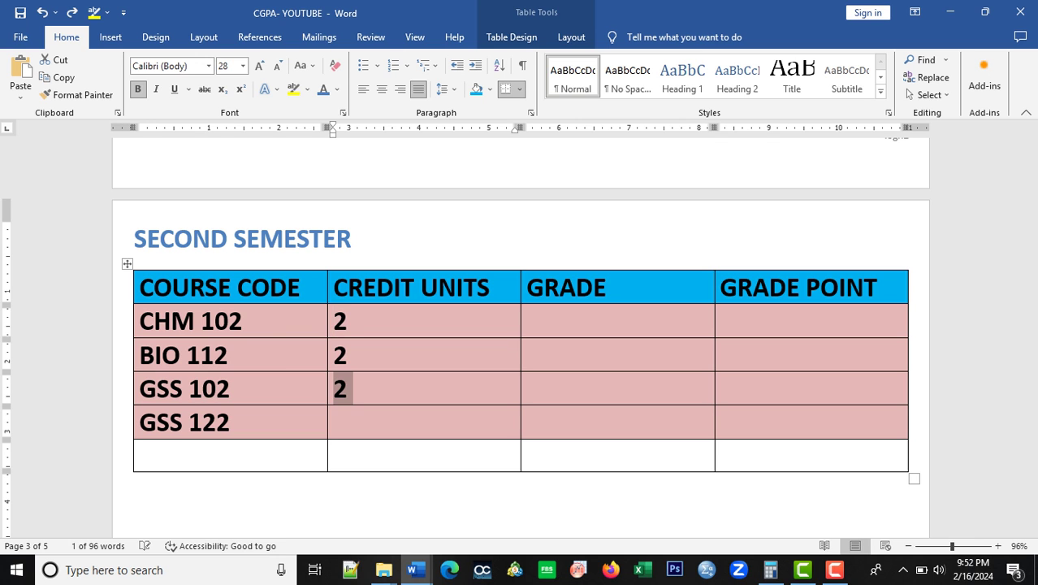
{"action": "key", "text": "Down"}
{"action": "key", "text": "ctrl+v"}
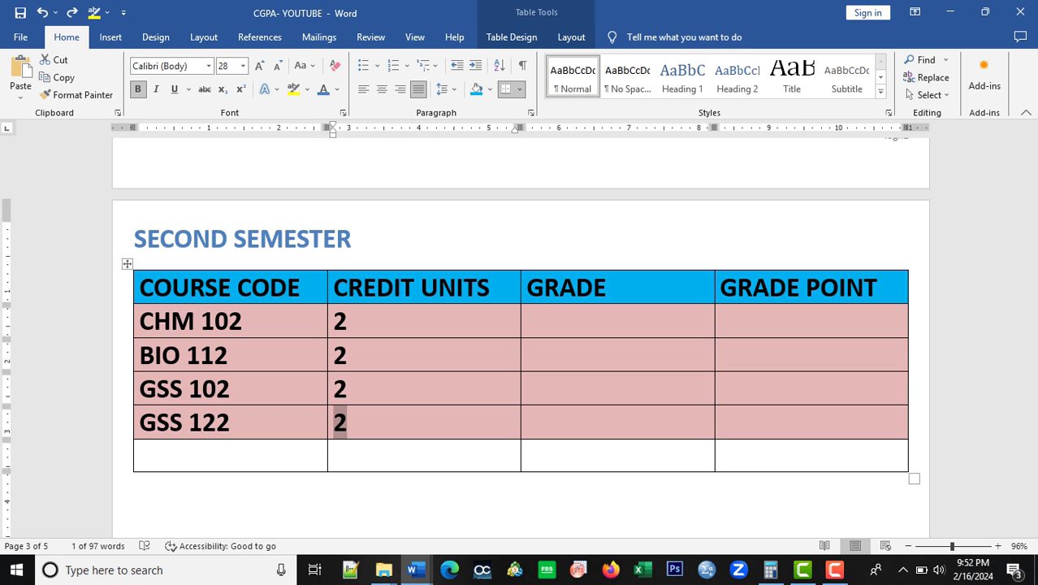
Restore the credit-unit total 8 and the grades D, D, E and E in the second-semester table
{"action": "key", "text": "Down"}
{"action": "type", "text": "8"}
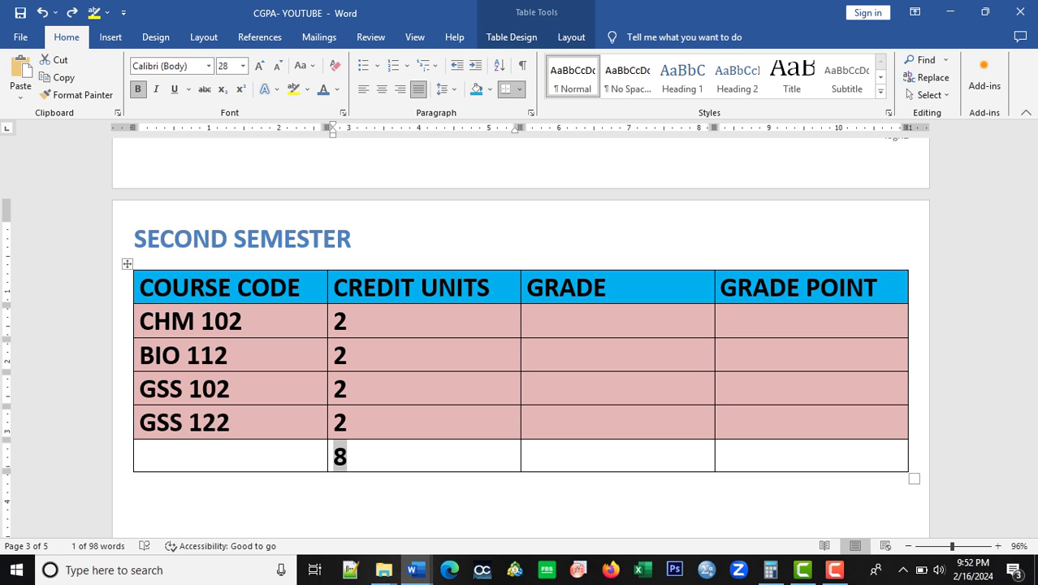
{"action": "key", "text": "ctrl+y"}
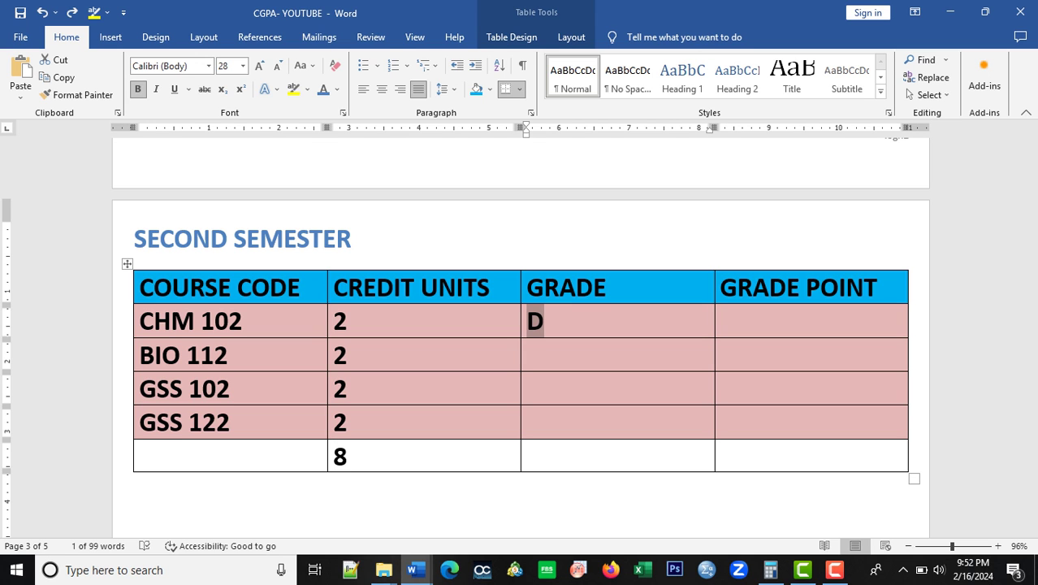
{"action": "key", "text": "Down"}
{"action": "type", "text": "D"}
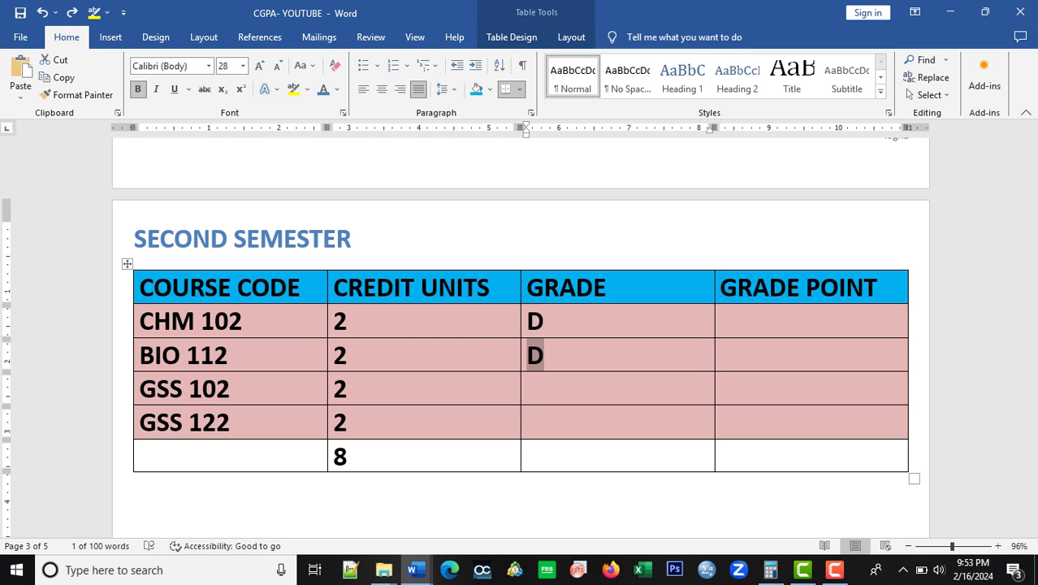
{"action": "key", "text": "Down"}
{"action": "type", "text": "E"}
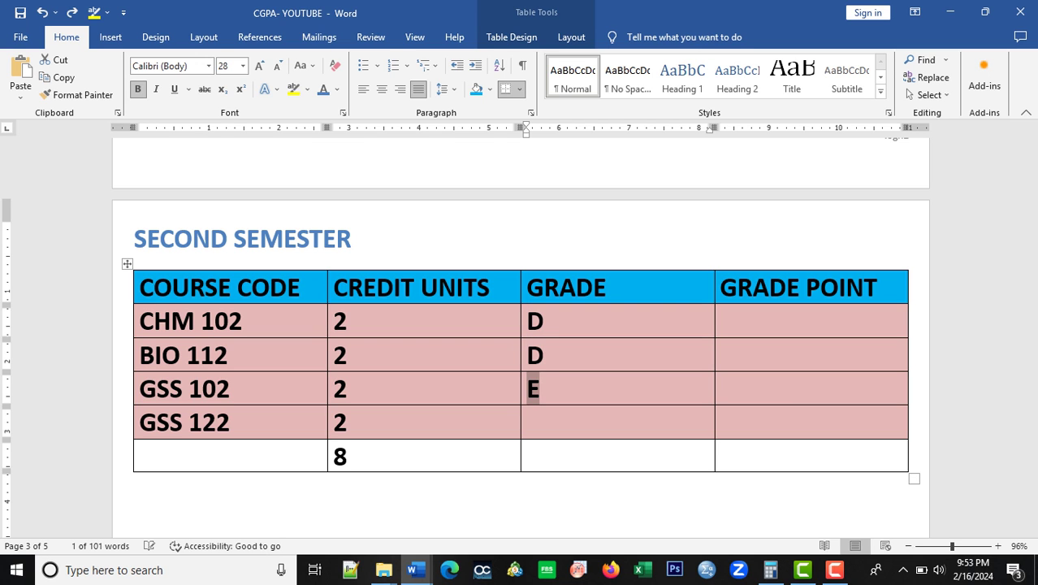
{"action": "key", "text": "Down"}
{"action": "type", "text": "E"}
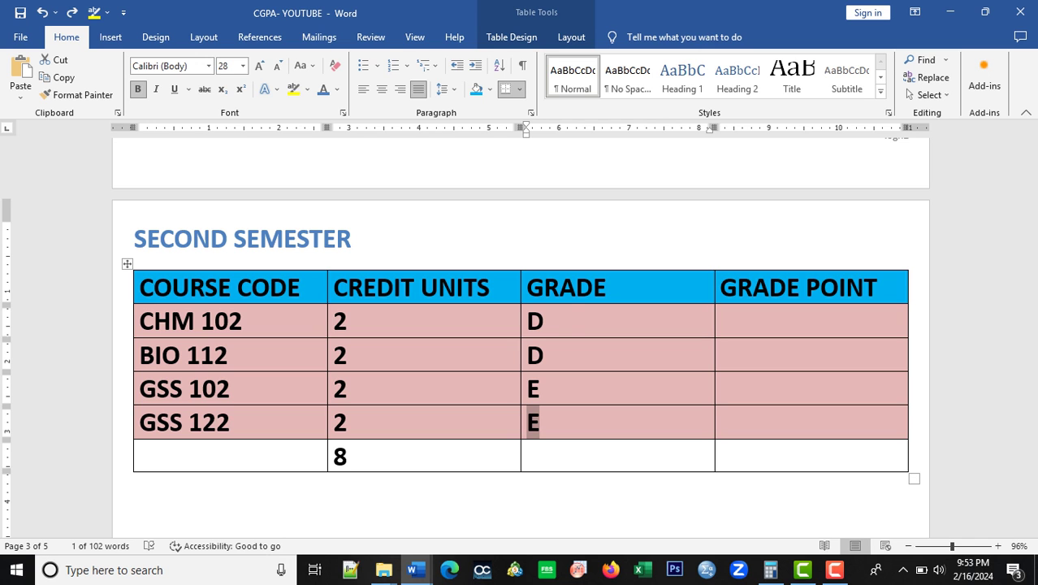
Restore the grade values in the second-semester table: =2 after both D grades and =1 after both E grades
{"action": "key", "text": "ctrl+z"}
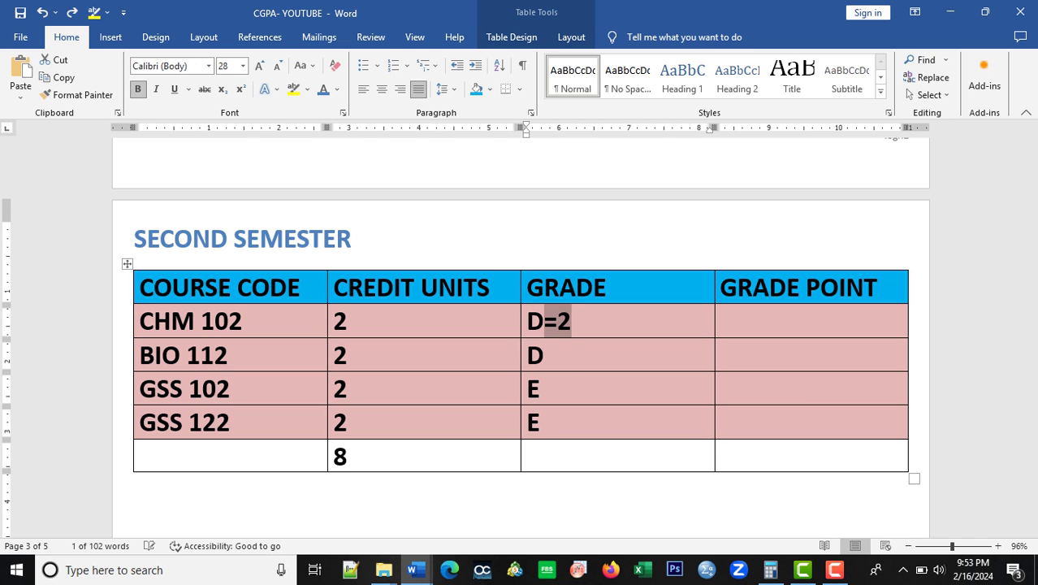
{"action": "key", "text": "ctrl+z"}
{"action": "key", "text": "ctrl+z"}
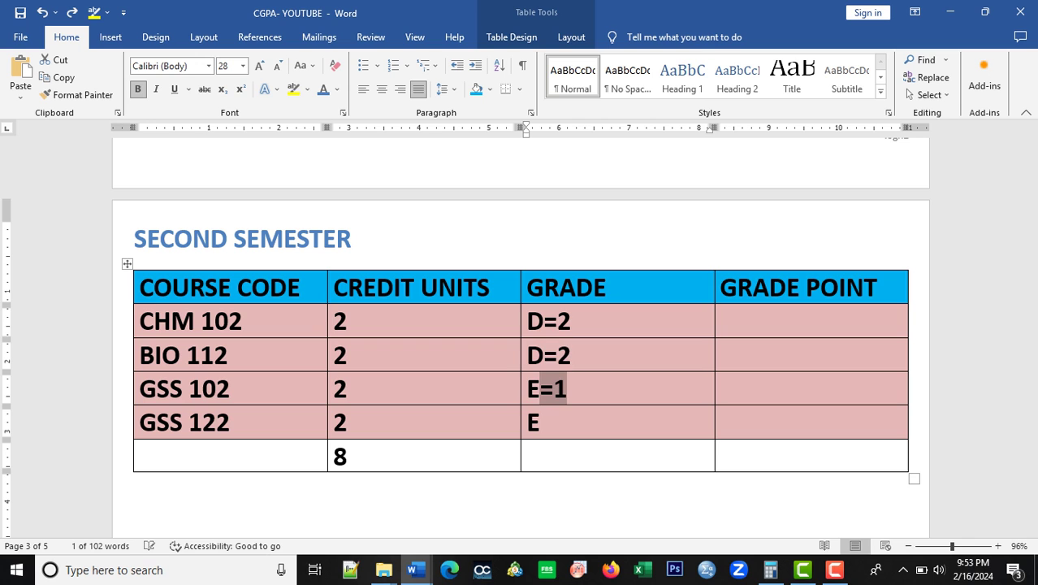
{"action": "key", "text": "ctrl+z"}
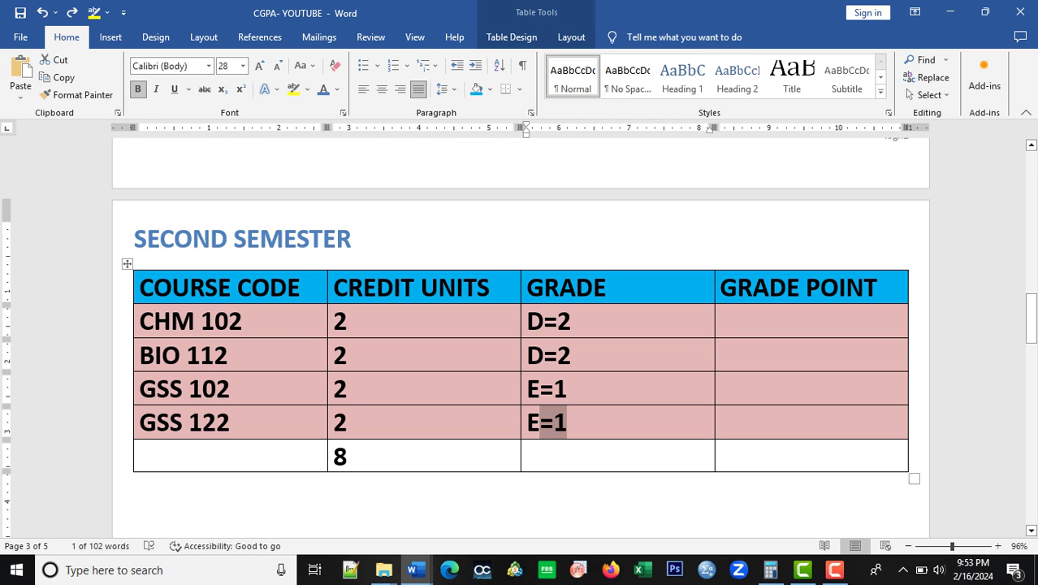
Restore the second-semester grade points 2×2=4, 2×2=4, 2×1=2 and 2×1=2, with the total 12
{"action": "key", "text": "ctrl+z"}
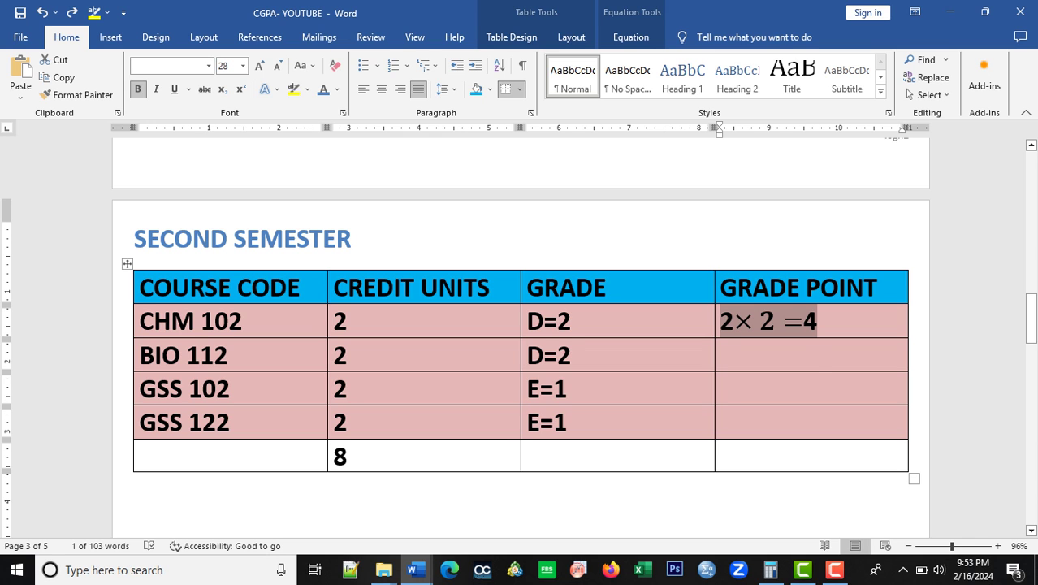
{"action": "key", "text": "ctrl+z"}
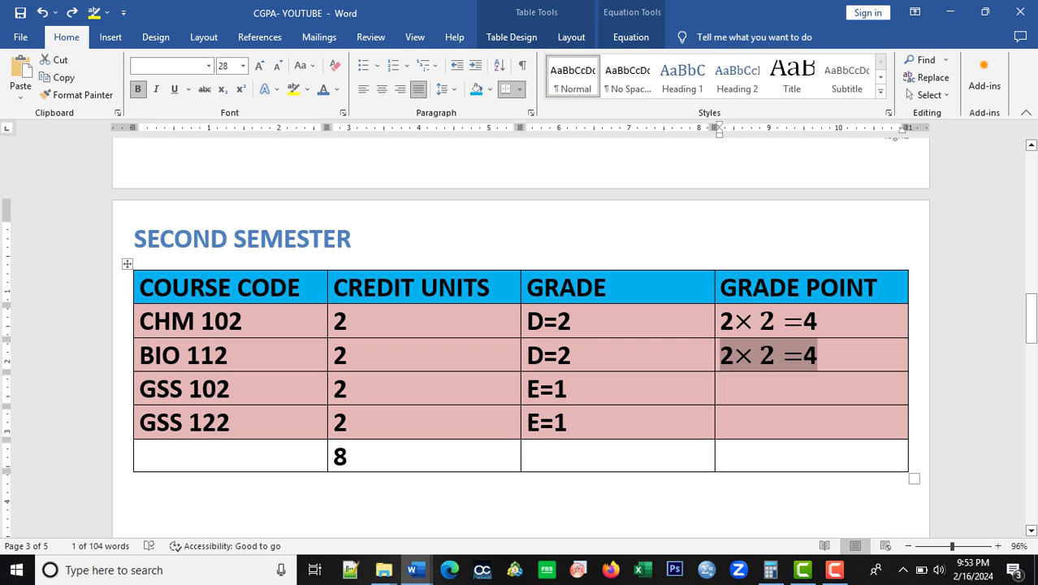
{"action": "key", "text": "ctrl+z"}
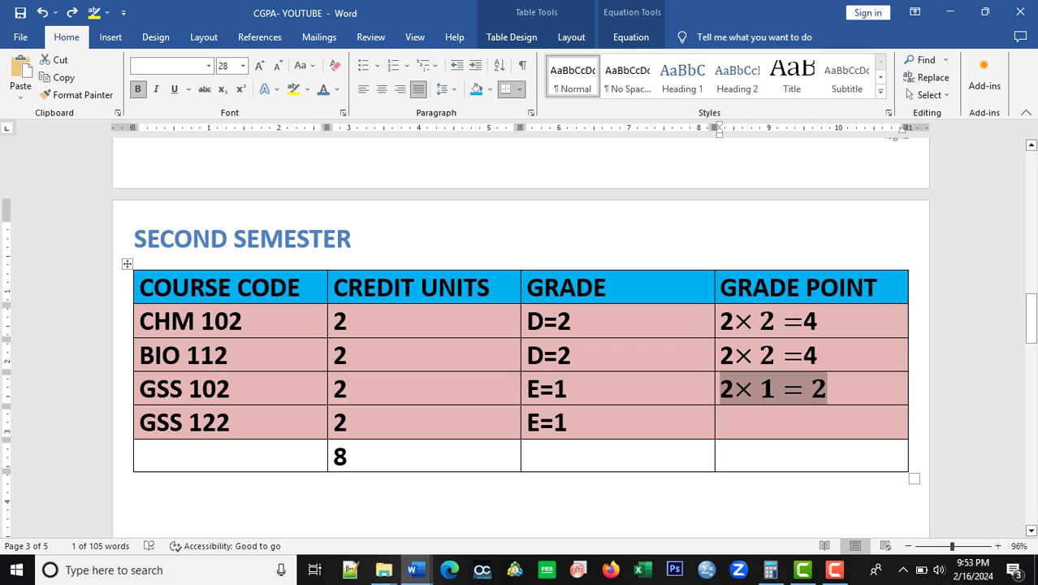
{"action": "key", "text": "Down"}
{"action": "type", "text": "2×1=2"}
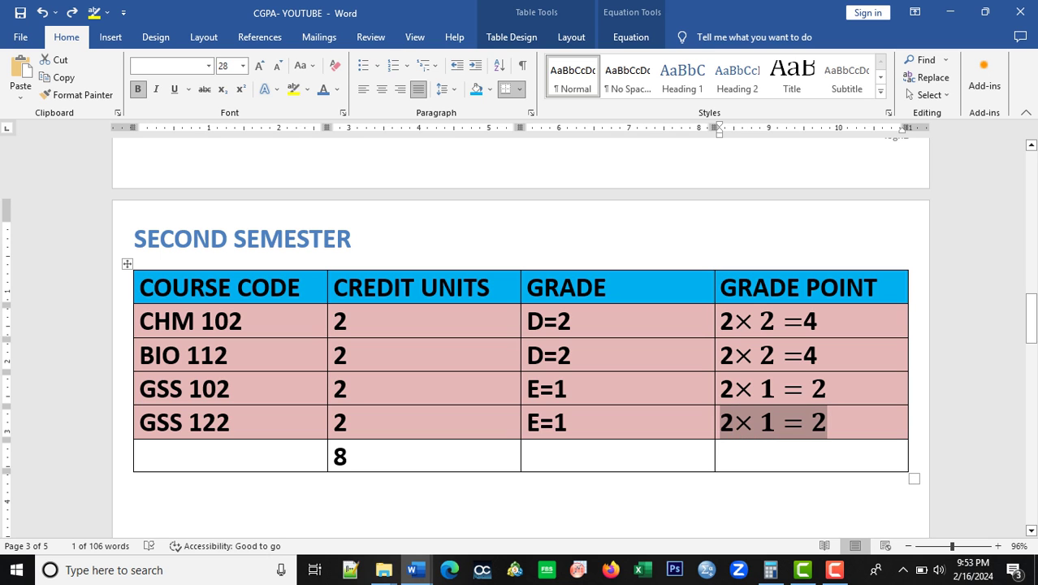
{"action": "key", "text": "ctrl+y"}
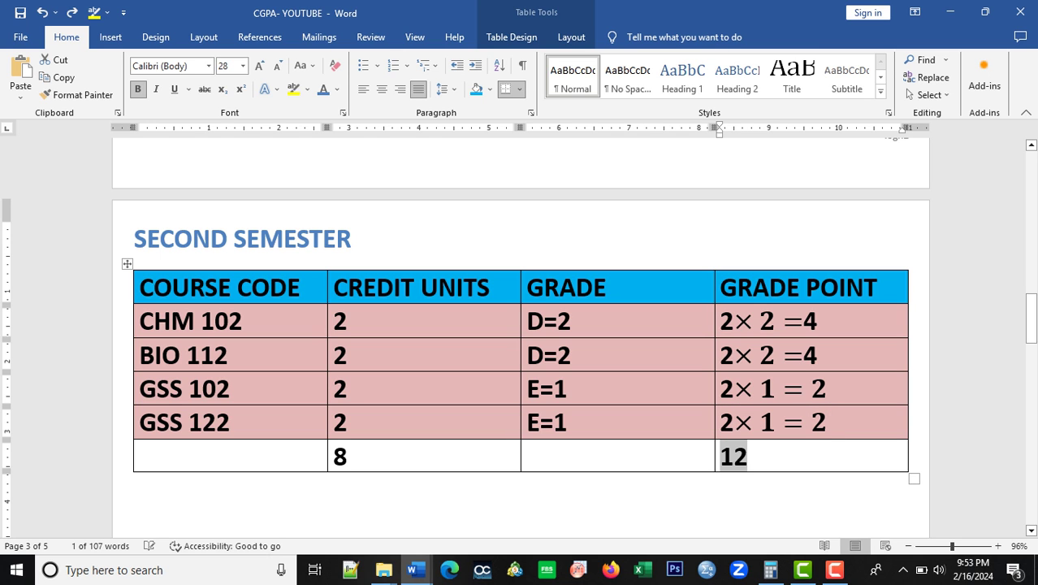
Restore the CGPA formula, grade point over credit units, below the table and complete it with (10+12)/(7+8) = 22/15 = 1.46
{"action": "scroll", "coordinate": [520, 325], "scroll_direction": "down", "scroll_amount": 2}
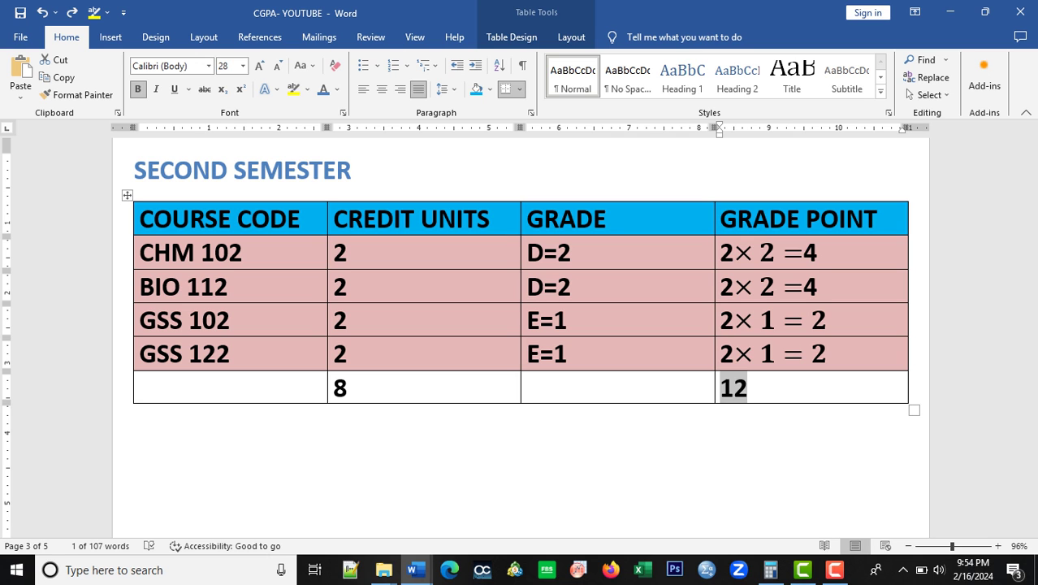
{"action": "key", "text": "ctrl+z"}
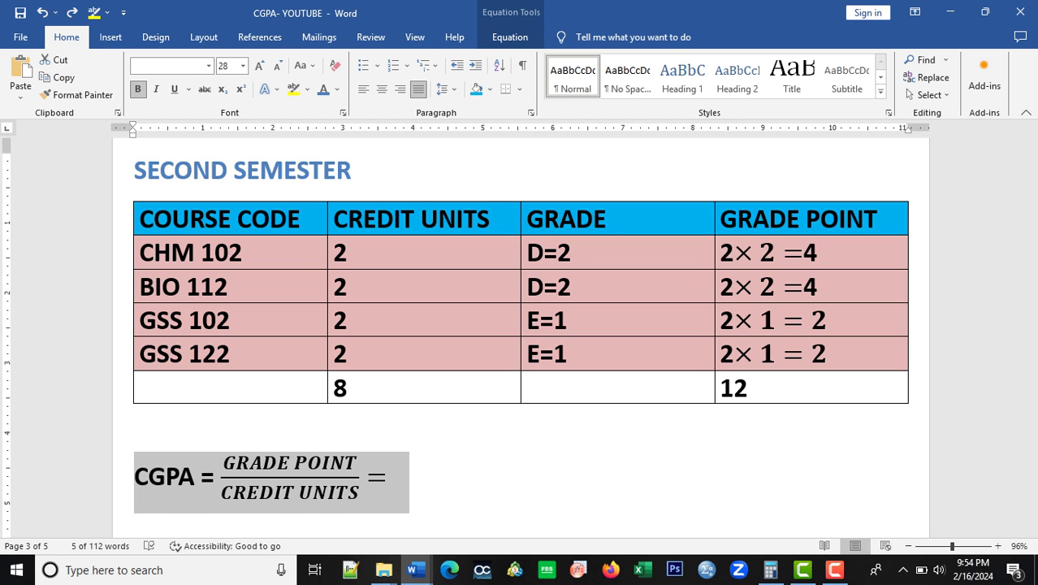
{"action": "key", "text": "ctrl+z"}
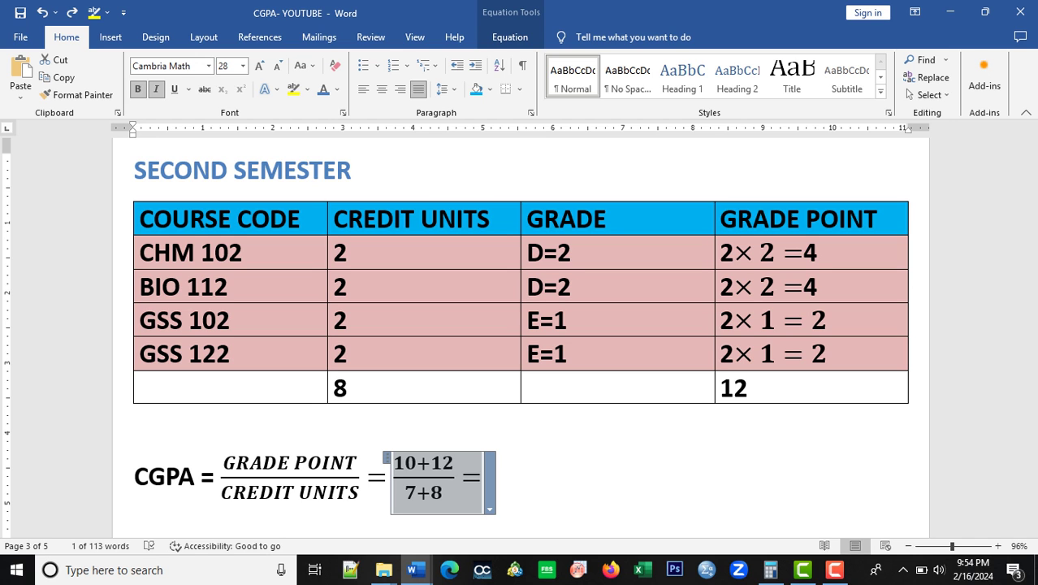
{"action": "key", "text": "ctrl+z"}
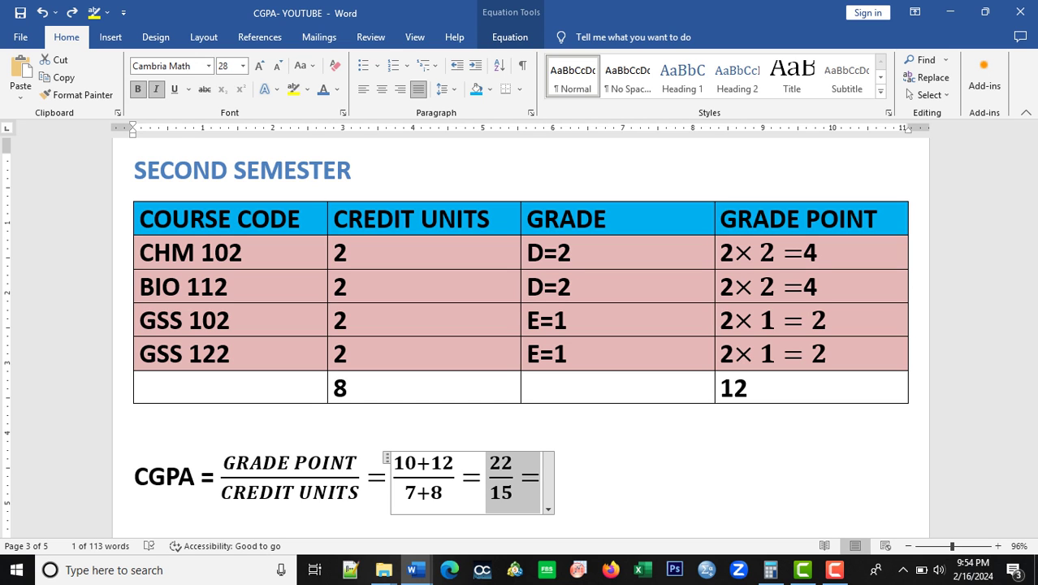
{"action": "type", "text": "1.46"}
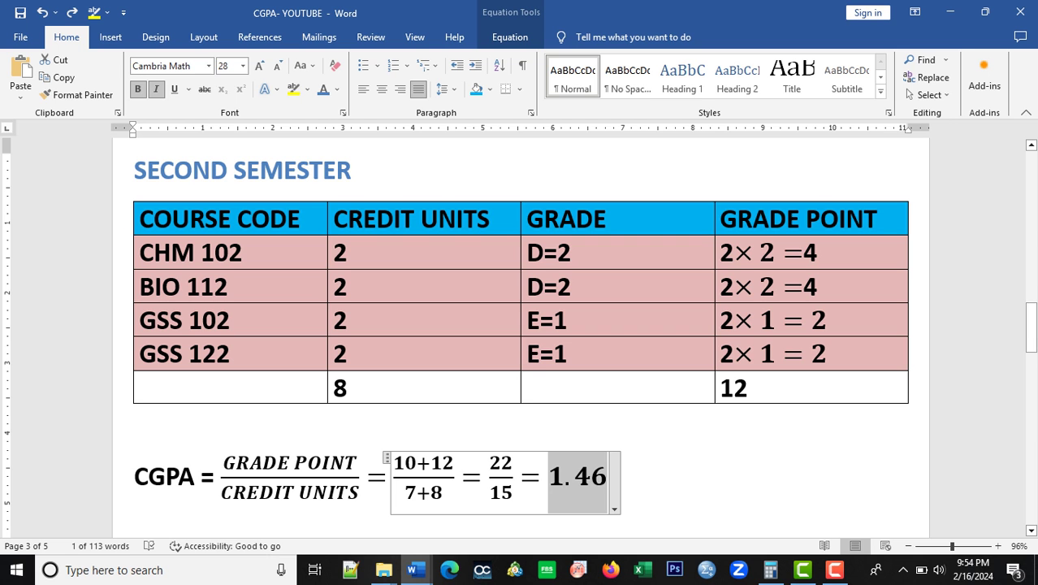
Restore the CLASSIFICATION OF DEGREES text and its CGPA and class-of-degree table on the page after the CGPA calculation
{"action": "scroll", "coordinate": [520, 325], "scroll_direction": "down", "scroll_amount": 5}
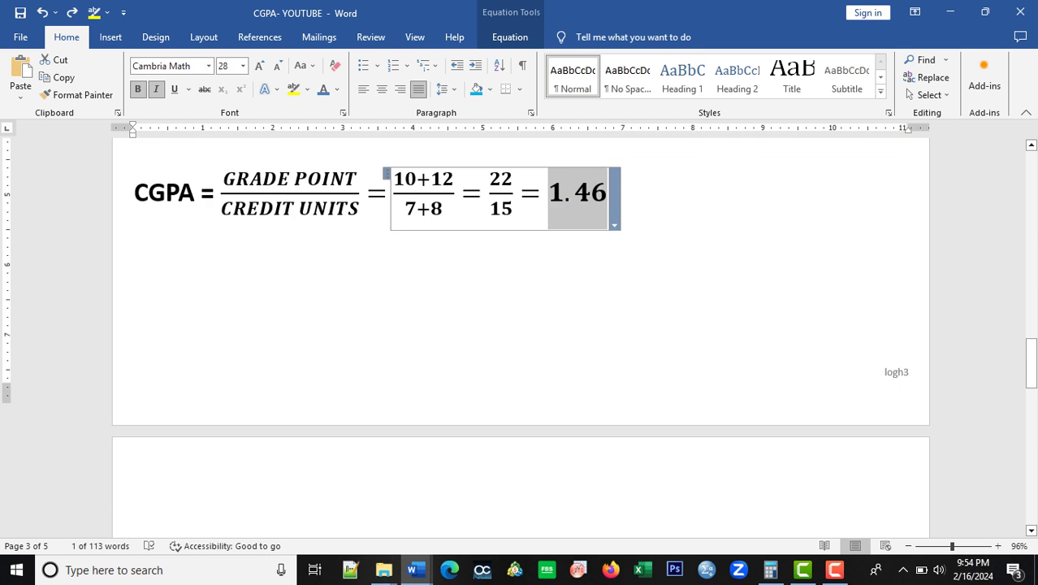
{"action": "scroll", "coordinate": [520, 325], "scroll_direction": "down", "scroll_amount": 1}
{"action": "scroll", "coordinate": [520, 325], "scroll_direction": "up", "scroll_amount": 1}
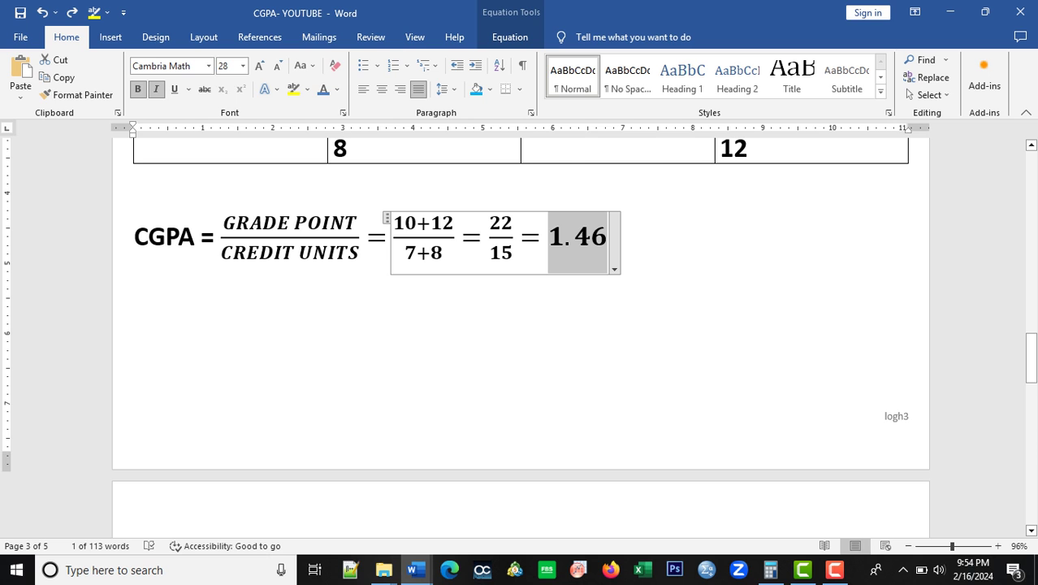
{"action": "scroll", "coordinate": [520, 325], "scroll_direction": "up", "scroll_amount": 1}
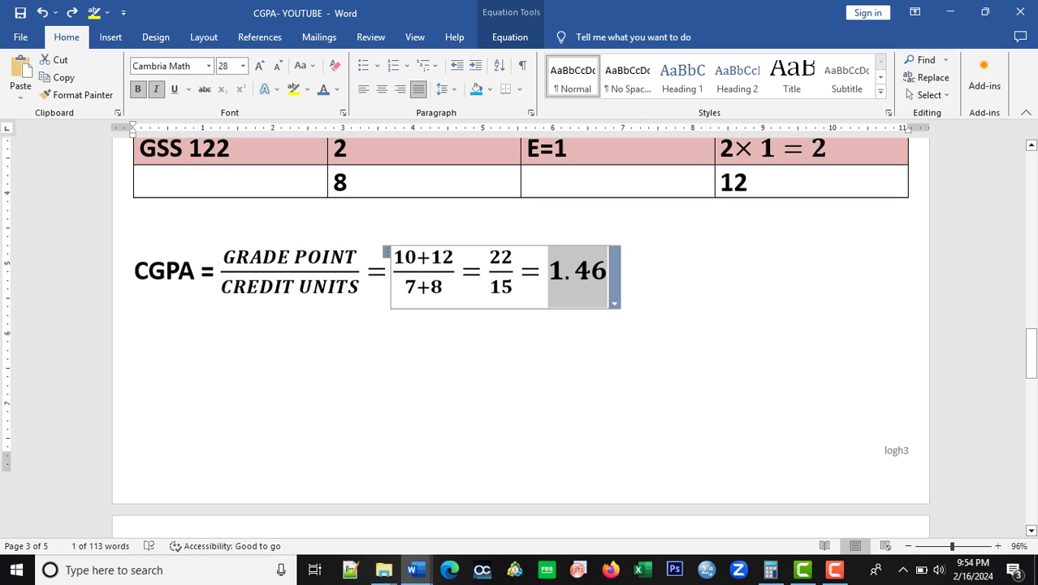
{"action": "scroll", "coordinate": [520, 325], "scroll_direction": "down", "scroll_amount": 3}
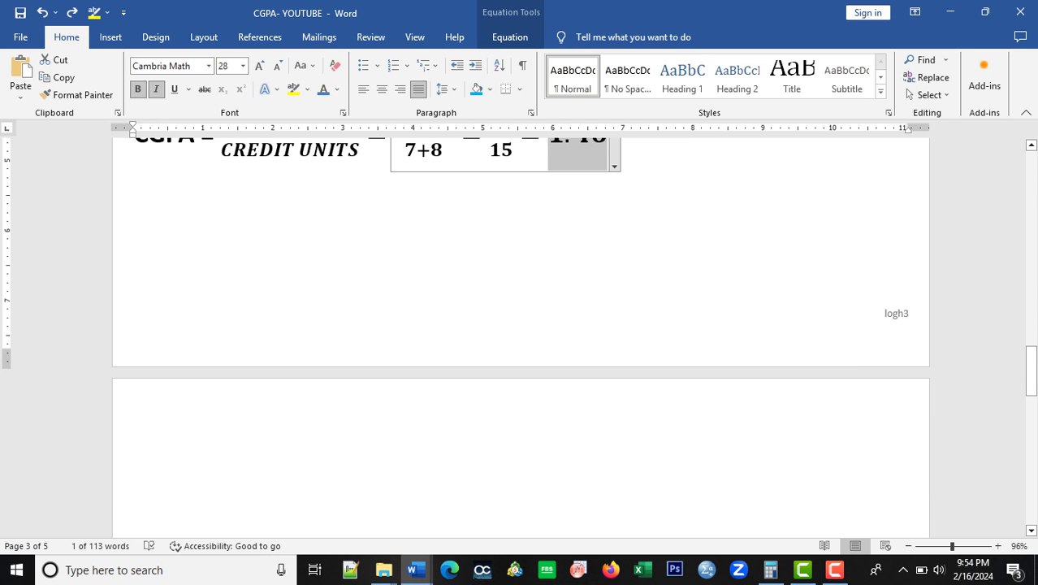
{"action": "key", "text": "ctrl+z"}
{"action": "scroll", "coordinate": [520, 338], "scroll_direction": "down", "scroll_amount": 3}
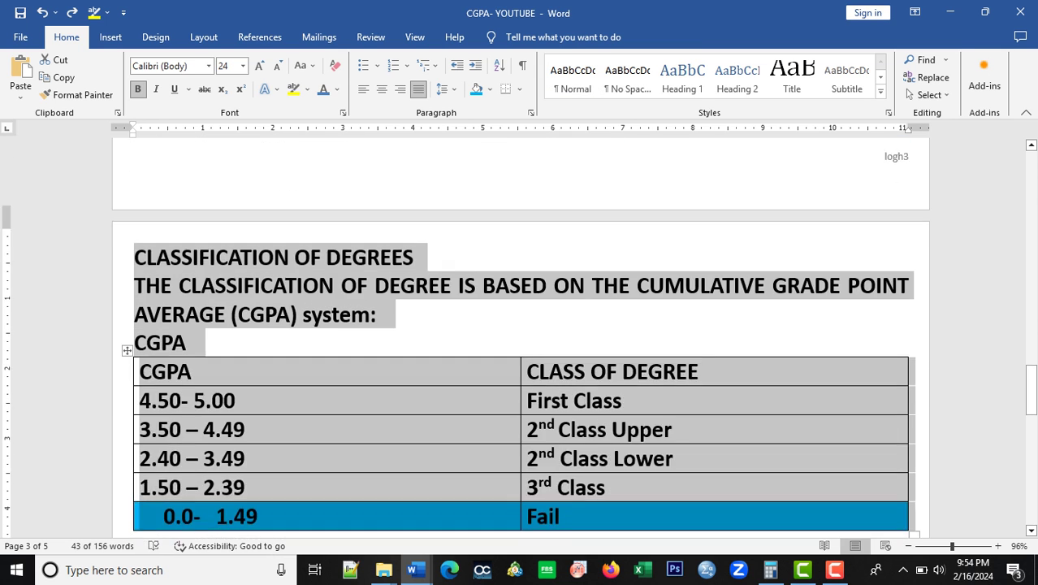
{"action": "scroll", "coordinate": [519, 337], "scroll_direction": "down", "scroll_amount": 1}
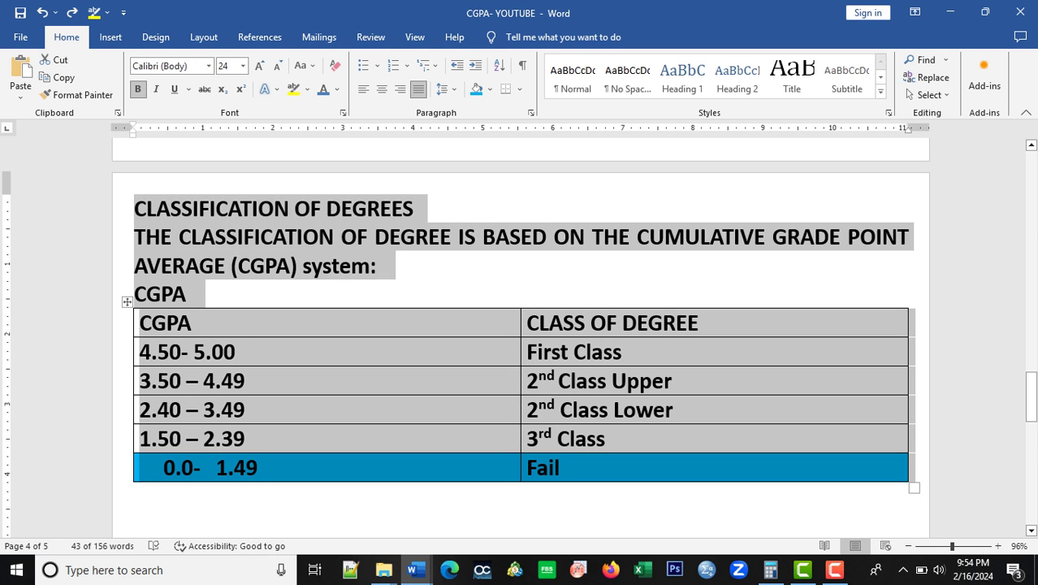
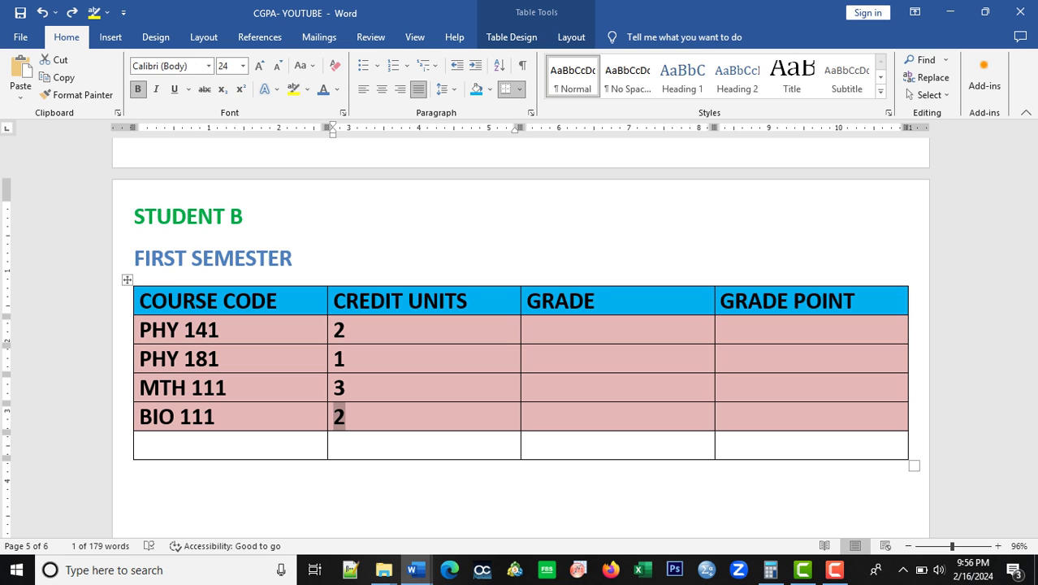
Restore the credit-unit total 8 and the grades A, B, A and A in Student B's first-semester table
{"action": "key", "text": "ctrl+z"}
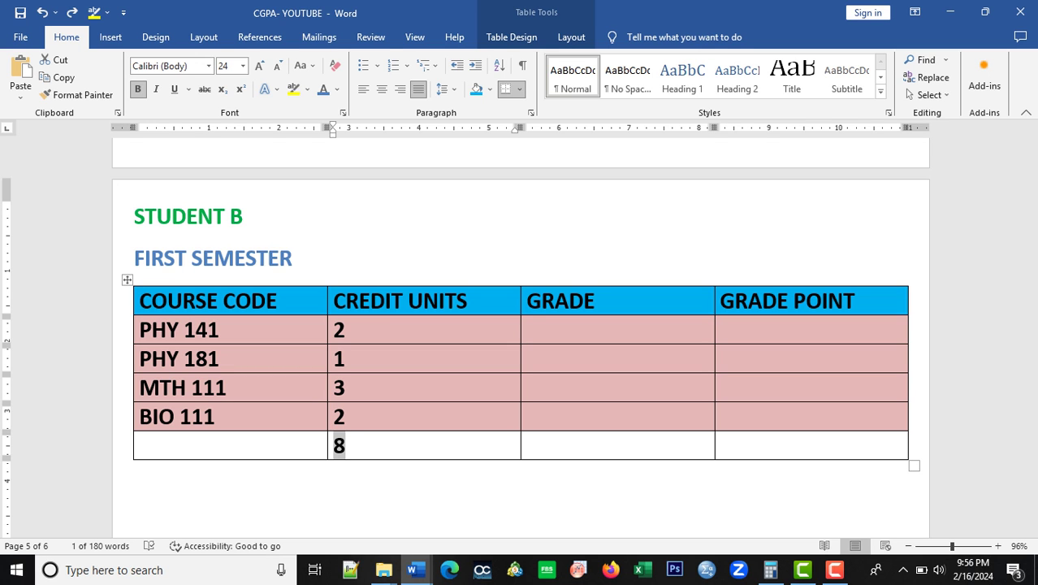
{"action": "key", "text": "ctrl+z"}
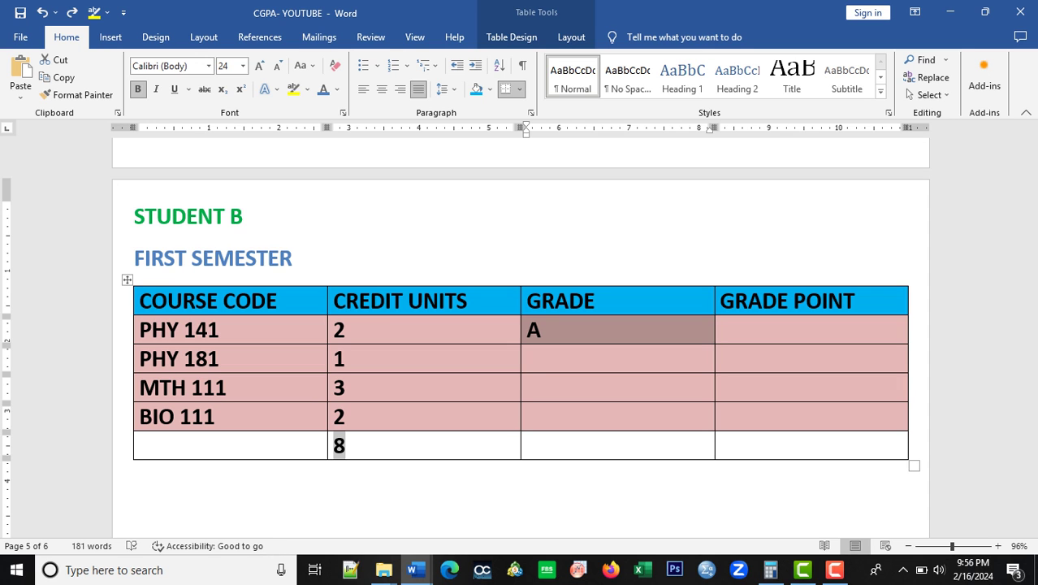
{"action": "key", "text": "Down"}
{"action": "type", "text": "B"}
{"action": "key", "text": "shift+Left"}
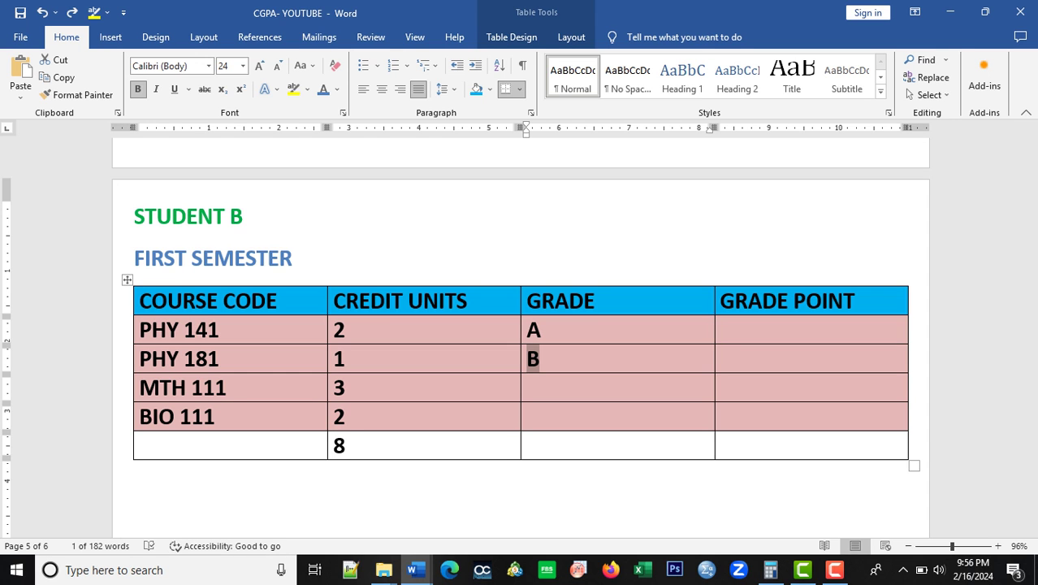
{"action": "key", "text": "Down"}
{"action": "type", "text": "A"}
{"action": "key", "text": "shift+Left"}
{"action": "key", "text": "Down"}
{"action": "type", "text": "A"}
{"action": "key", "text": "shift+Left"}
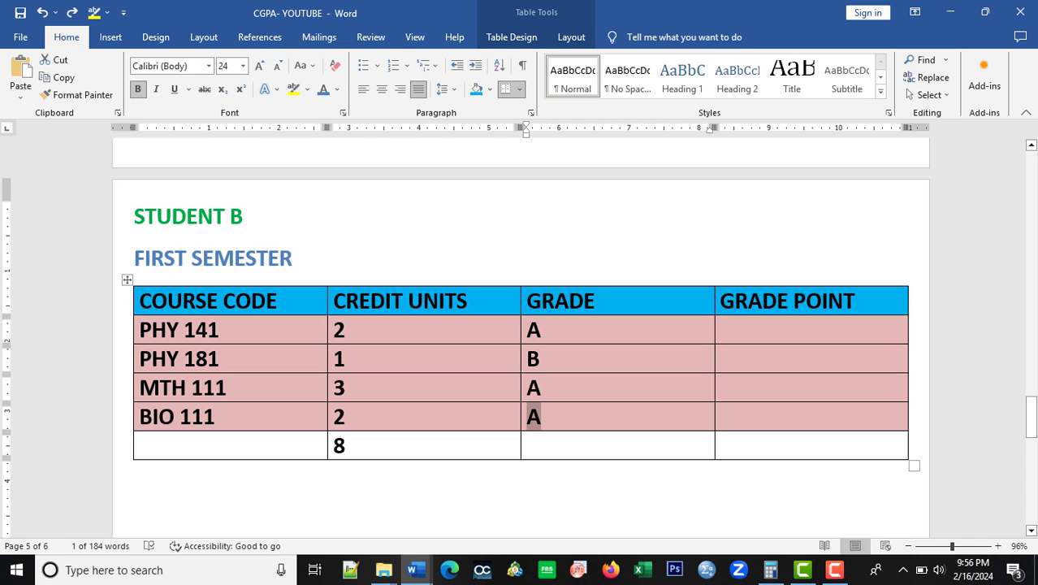
Restore Student B's first-semester grade values as A=5, B=4, A=5 and A=5
{"action": "key", "text": "ctrl+z"}
{"action": "key", "text": "ctrl+z"}
{"action": "key", "text": "ctrl+z"}
{"action": "key", "text": "Down"}
{"action": "type", "text": "=5"}
{"action": "key", "text": "shift+Left"}
{"action": "key", "text": "shift+Left"}
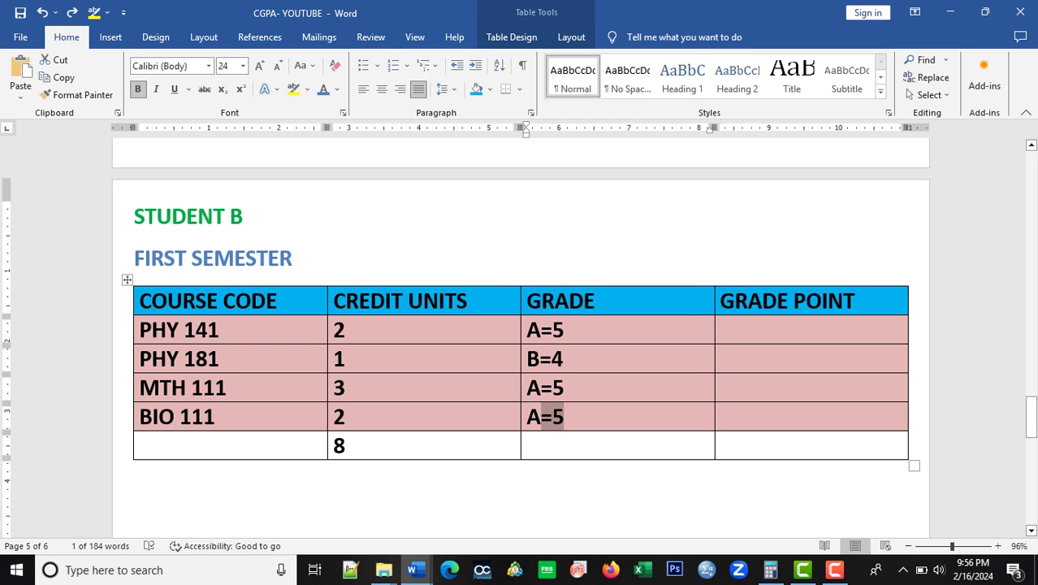
Restore Student B's first-semester grade points 2×5=10, 1×4=4, 3×5=15 and 2×5=10, with the total 39
{"action": "key", "text": "ctrl+y"}
{"action": "key", "text": "ctrl+c"}
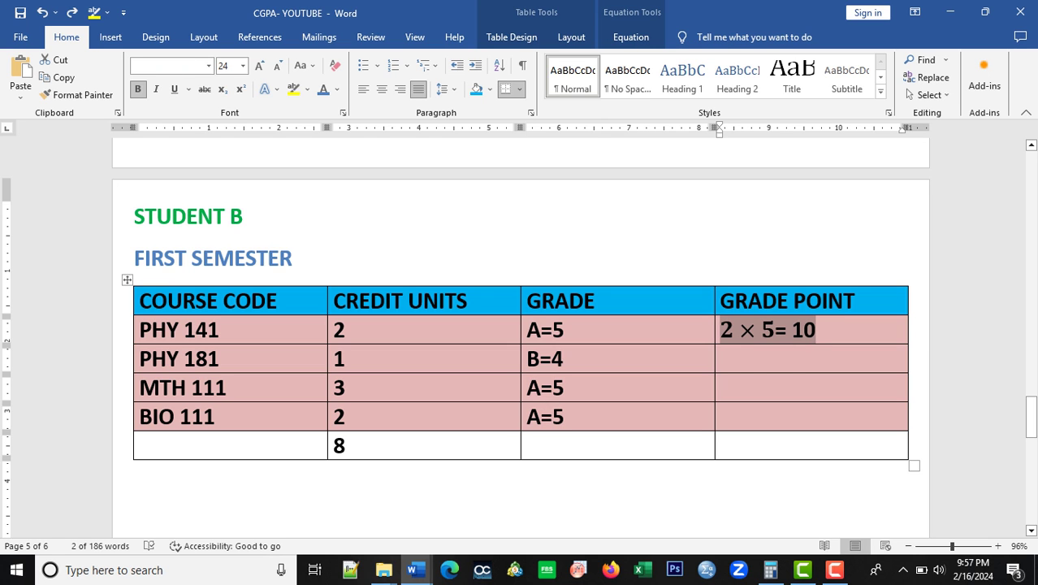
{"action": "key", "text": "ctrl+y"}
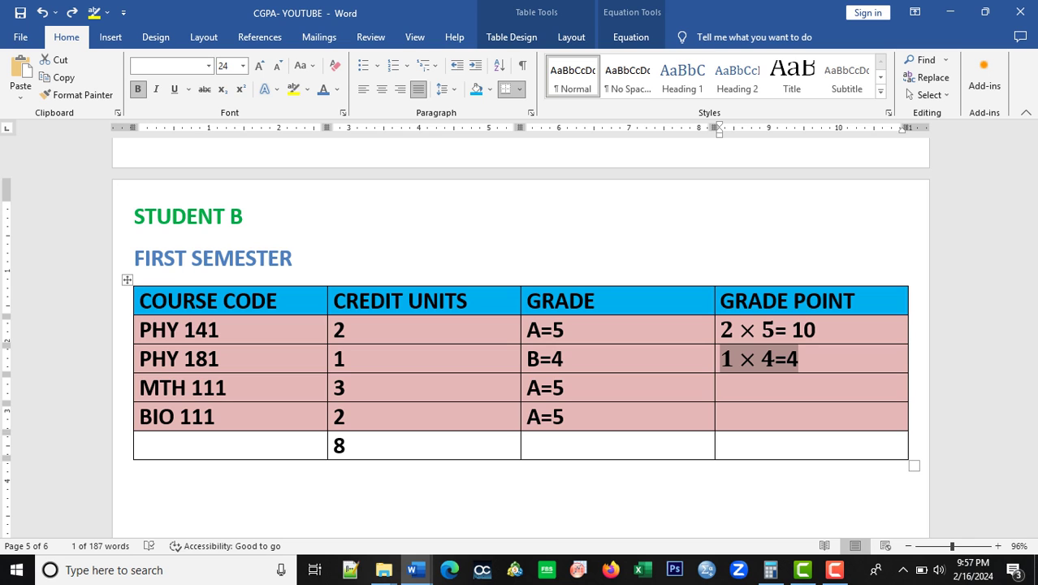
{"action": "key", "text": "ctrl+y"}
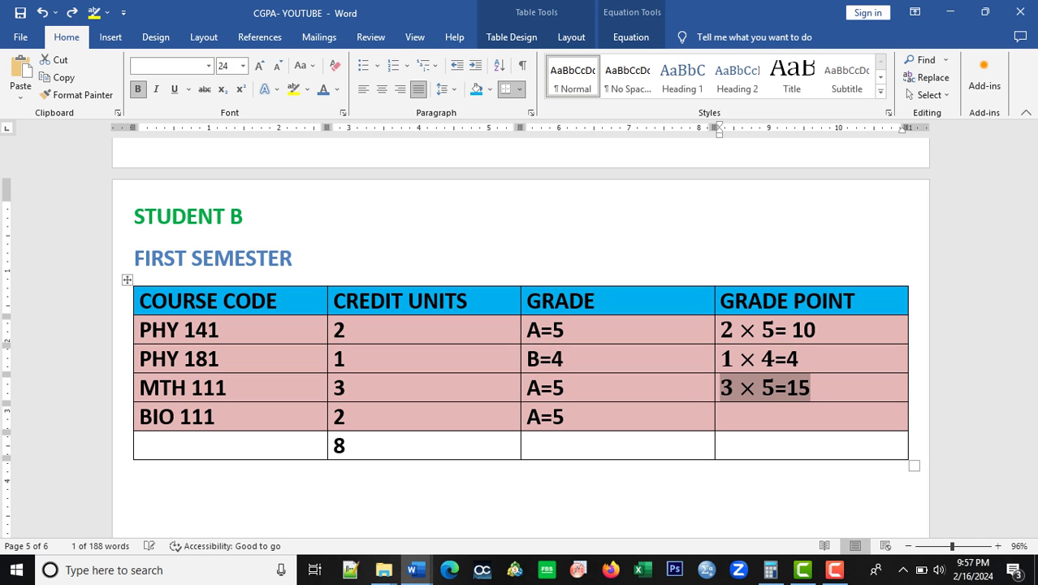
{"action": "left_click", "coordinate": [777, 416]}
{"action": "key", "text": "ctrl+v"}
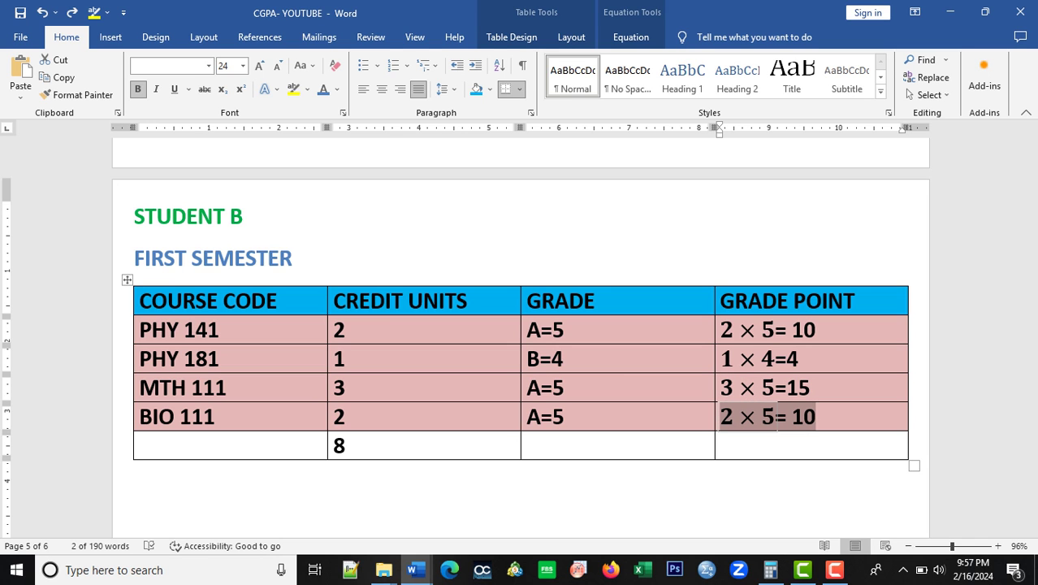
{"action": "key", "text": "ctrl+y"}
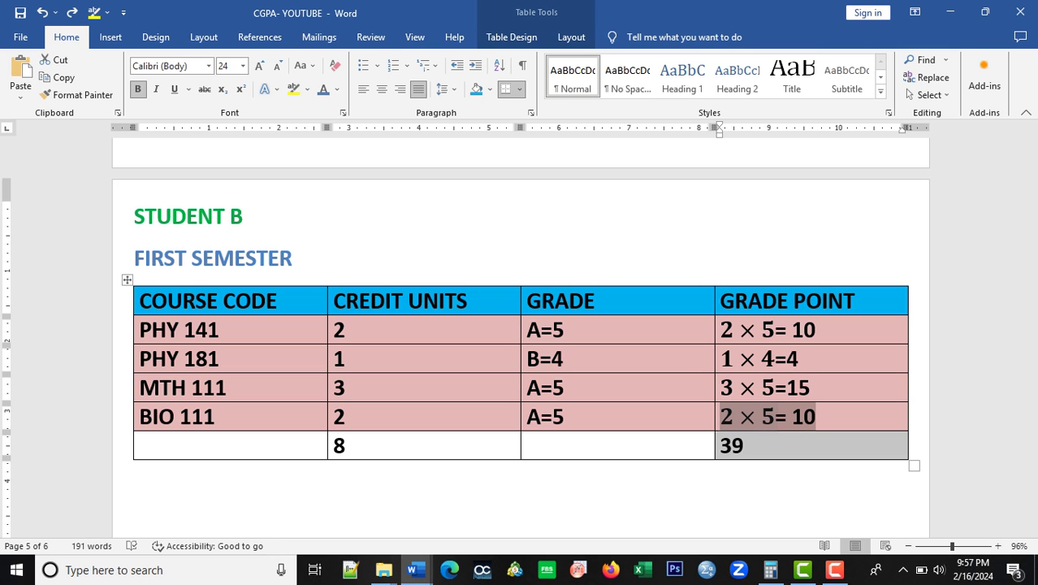
Restore the GPA calculation below Student B's first-semester table as GRADE POINT/CREDIT UNIT = 39/8 = 4.875
{"action": "scroll", "coordinate": [520, 338], "scroll_direction": "down", "scroll_amount": 2}
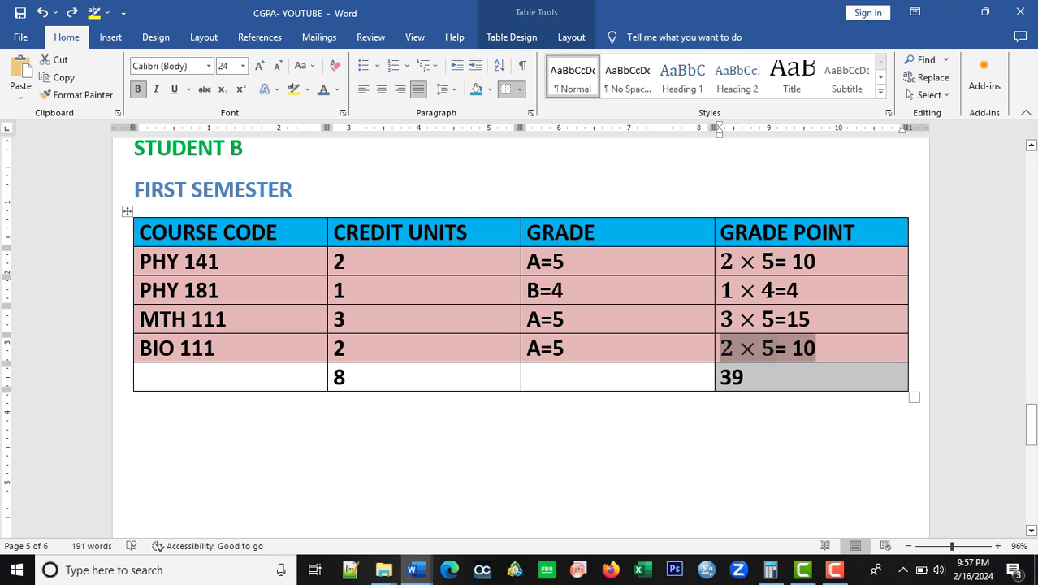
{"action": "key", "text": "ctrl+y"}
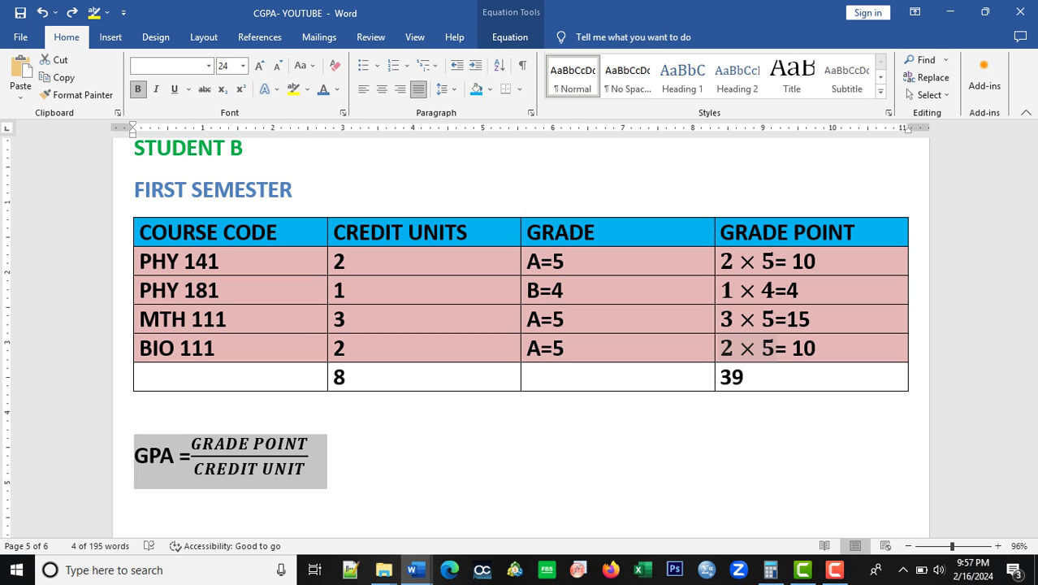
{"action": "type", "text": "=39/8="}
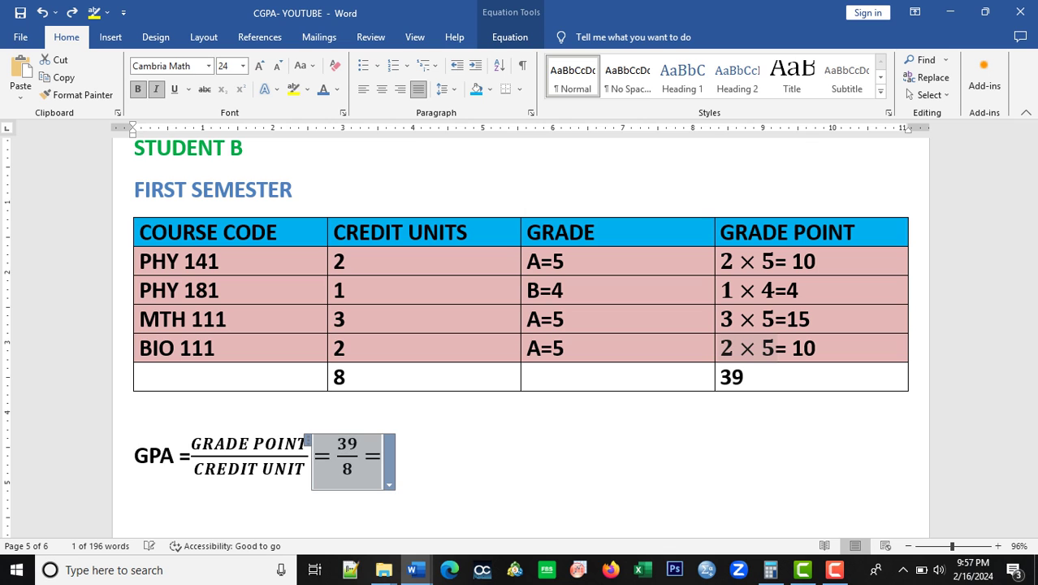
{"action": "type", "text": "4.875"}
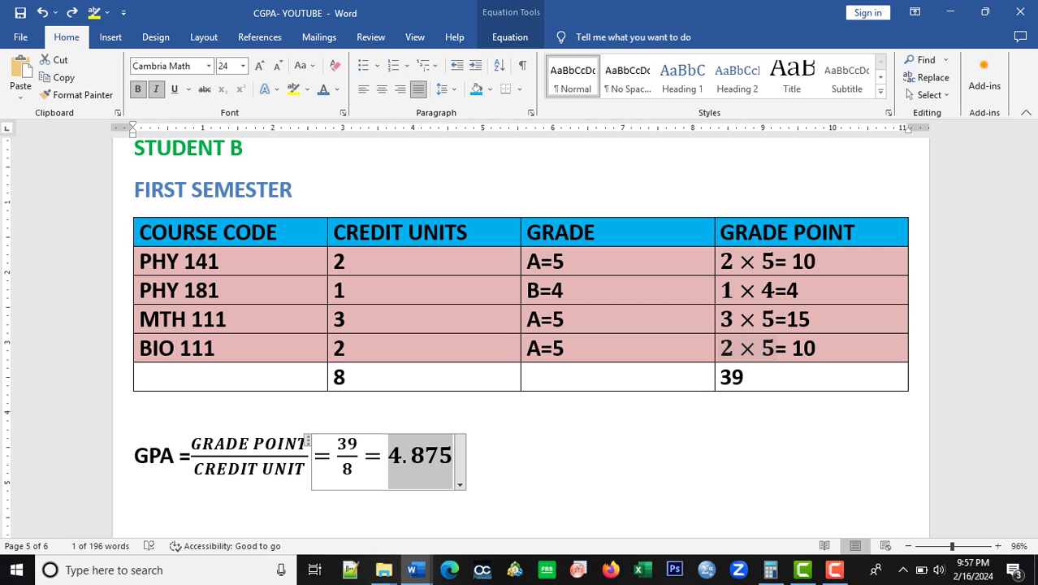
Restore Student B's SECOND SEMESTER heading and table with course codes CHM 102, BIO 112, GSS 102 and GSS 122 on the page after the GPA calculation
{"action": "scroll", "coordinate": [520, 334], "scroll_direction": "up", "scroll_amount": 8}
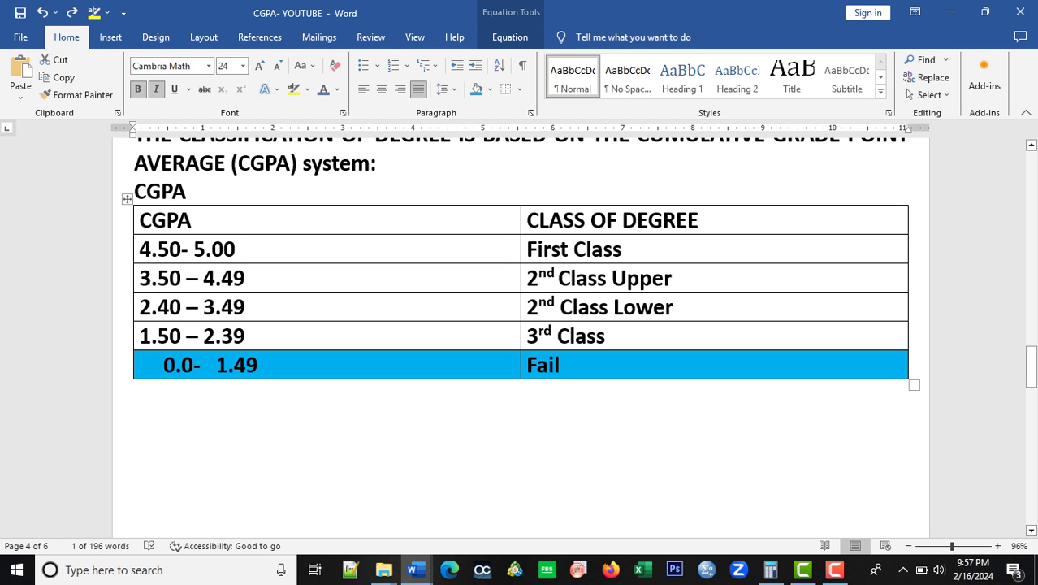
{"action": "scroll", "coordinate": [520, 337], "scroll_direction": "down", "scroll_amount": 12}
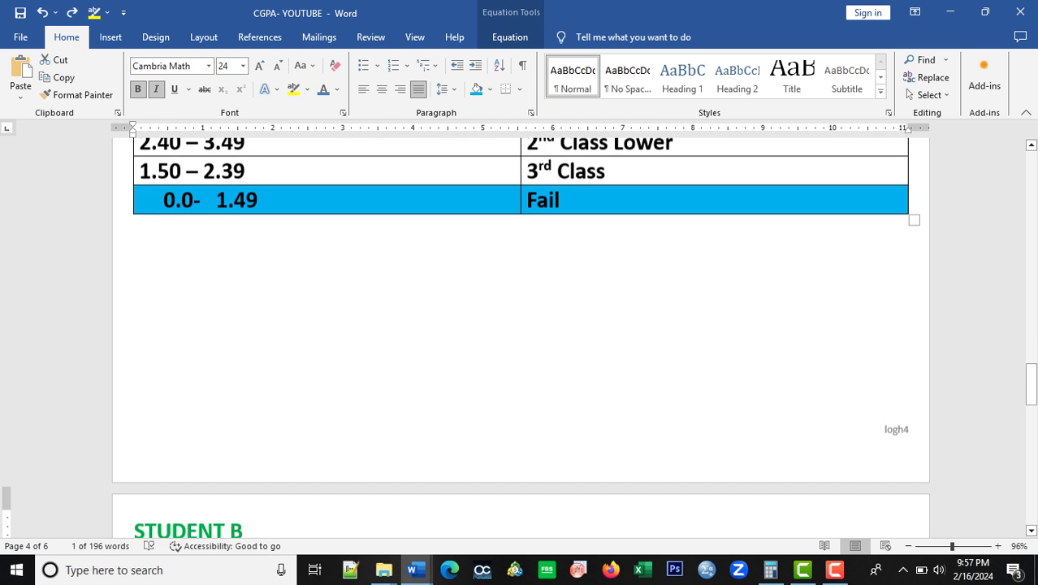
{"action": "scroll", "coordinate": [520, 325], "scroll_direction": "down", "scroll_amount": 1}
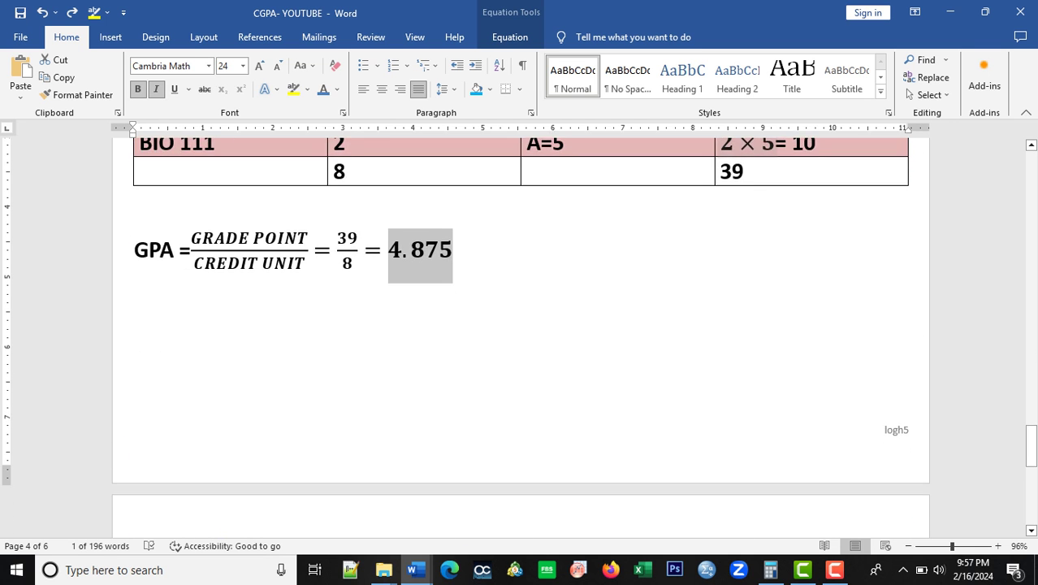
{"action": "scroll", "coordinate": [520, 325], "scroll_direction": "up", "scroll_amount": 2}
{"action": "scroll", "coordinate": [520, 337], "scroll_direction": "down", "scroll_amount": 4}
{"action": "scroll", "coordinate": [520, 338], "scroll_direction": "down", "scroll_amount": 2}
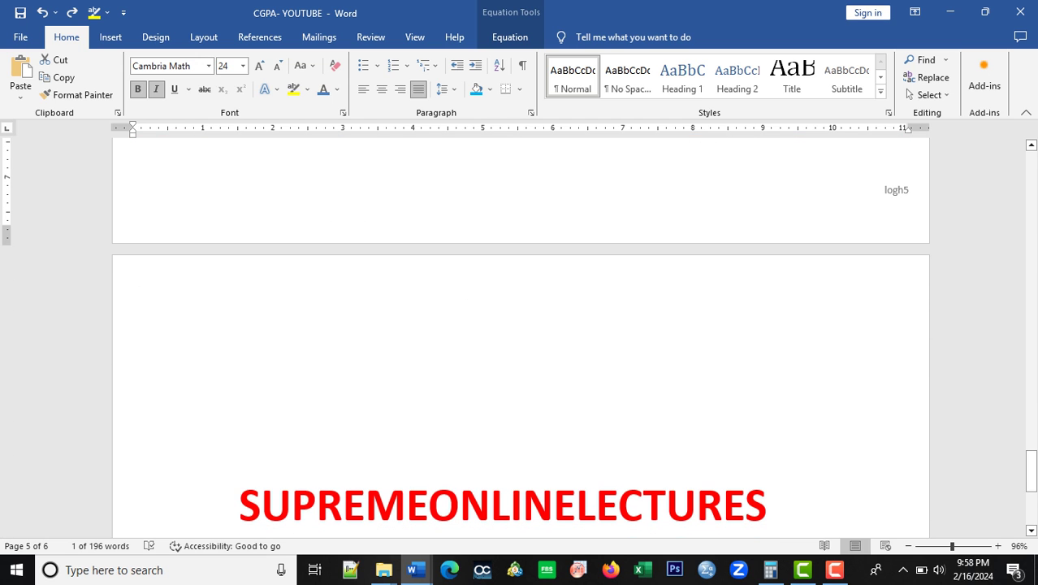
{"action": "key", "text": "ctrl+z"}
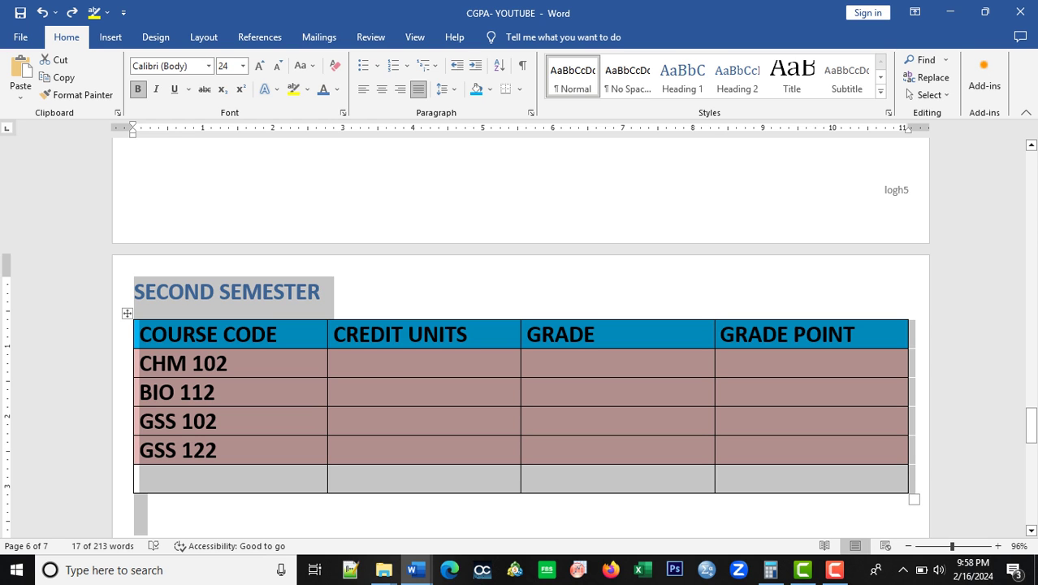
Restore the credit units 2, 2, 2 and 2 with the total 8 in Student B's second-semester table
{"action": "key", "text": "ctrl+z"}
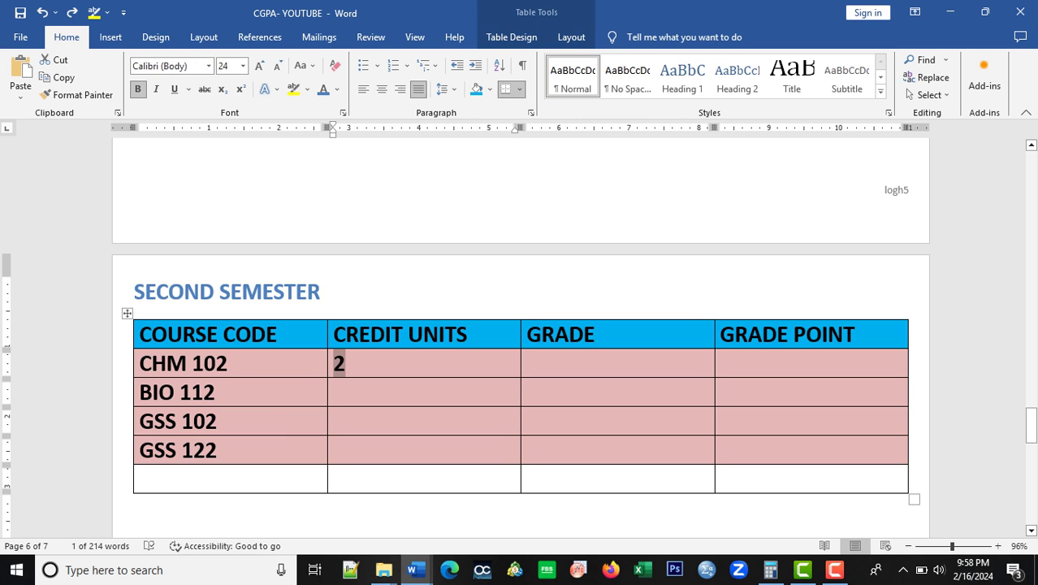
{"action": "key", "text": "ctrl+z"}
{"action": "key", "text": "ctrl+z"}
{"action": "key", "text": "ctrl+z"}
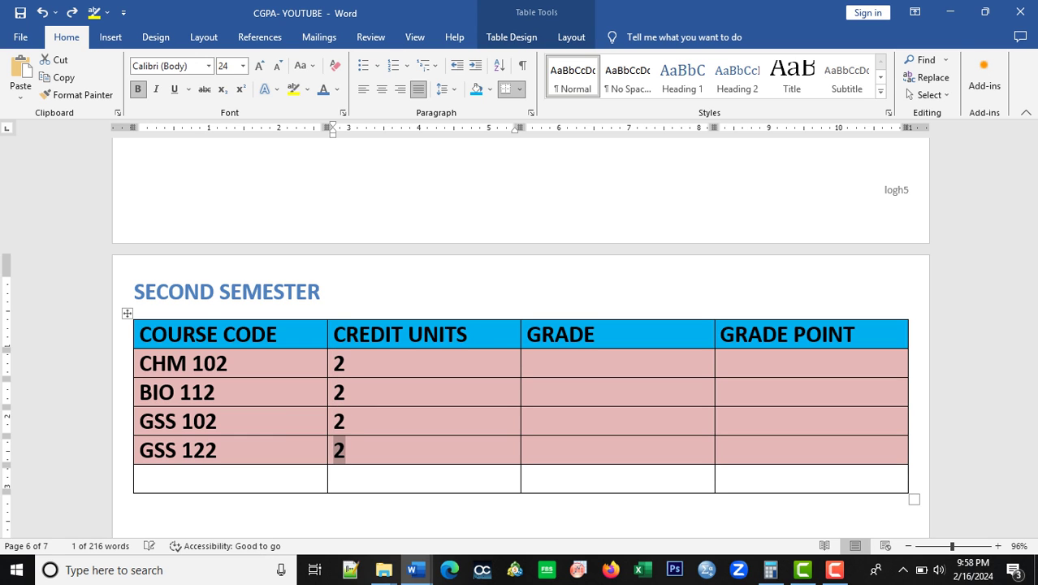
{"action": "key", "text": "Down"}
{"action": "type", "text": "8"}
{"action": "key", "text": "shift+Left"}
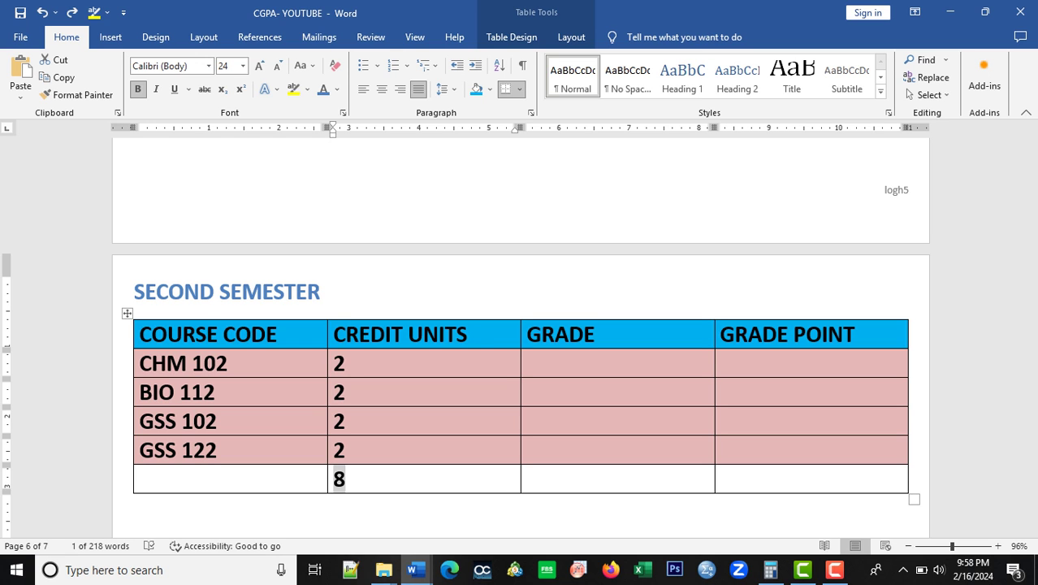
Restore the grades D, D, E and E for the four courses in Student B's second-semester table
{"action": "key", "text": "ctrl+z"}
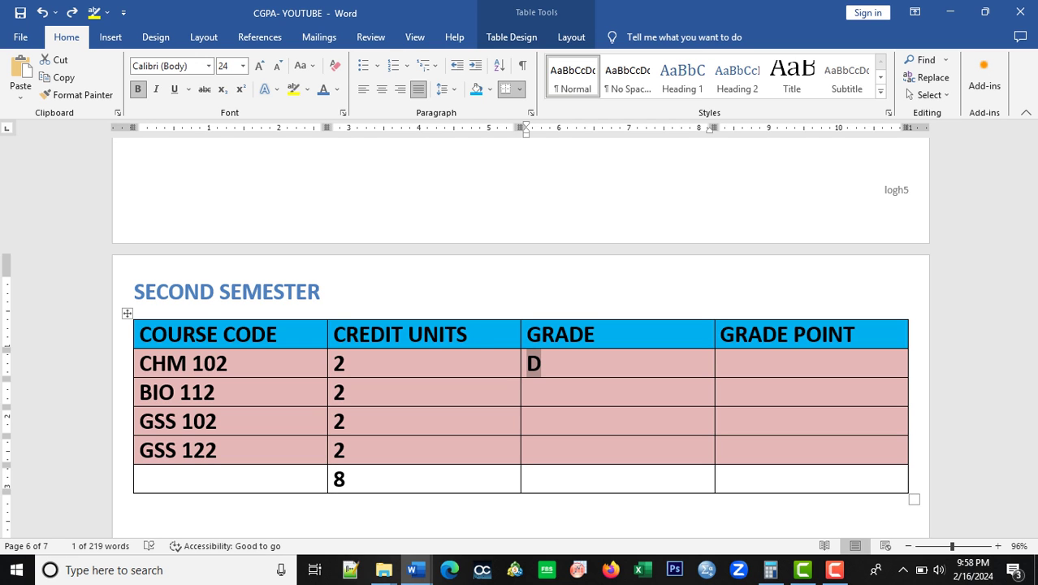
{"action": "key", "text": "Down"}
{"action": "type", "text": "D"}
{"action": "key", "text": "shift+Left"}
{"action": "key", "text": "Down"}
{"action": "type", "text": "E"}
{"action": "key", "text": "shift+Left"}
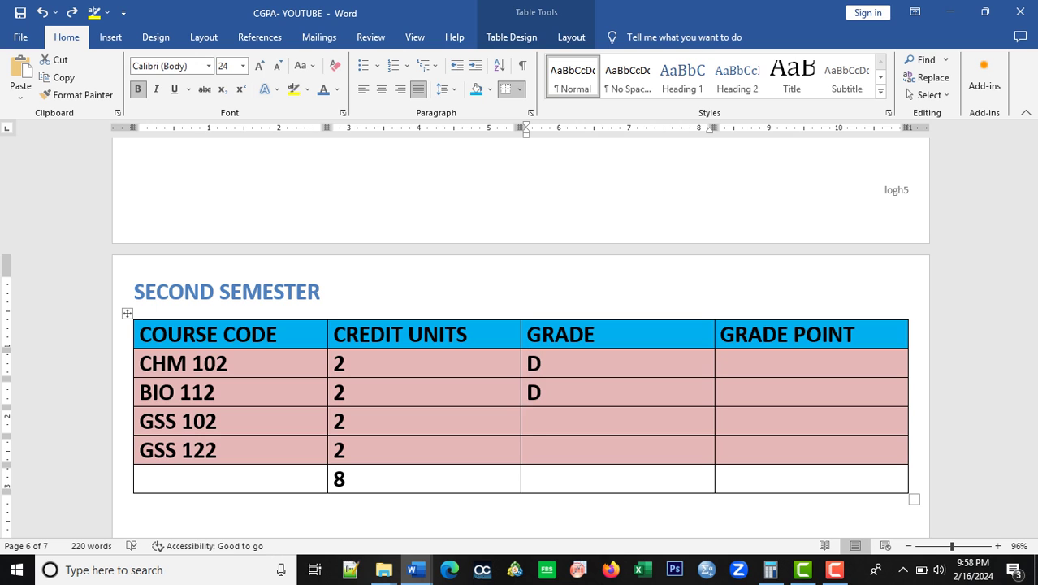
{"action": "key", "text": "Down"}
{"action": "type", "text": "E"}
{"action": "key", "text": "shift+Left"}
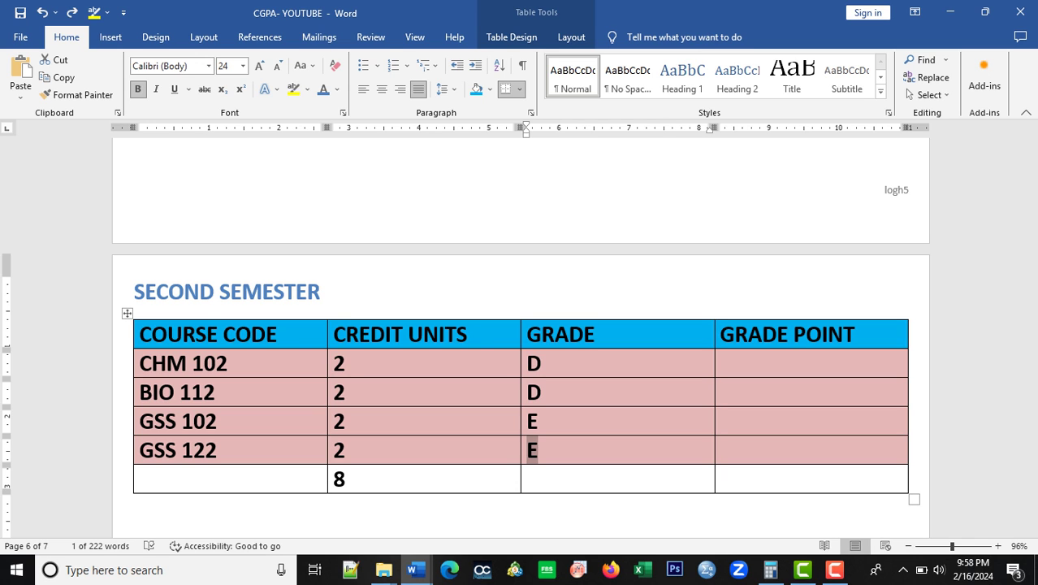
Restore Student B's second-semester grade values as D=2, D=2, E=1 and E=1
{"action": "key", "text": "ctrl+z"}
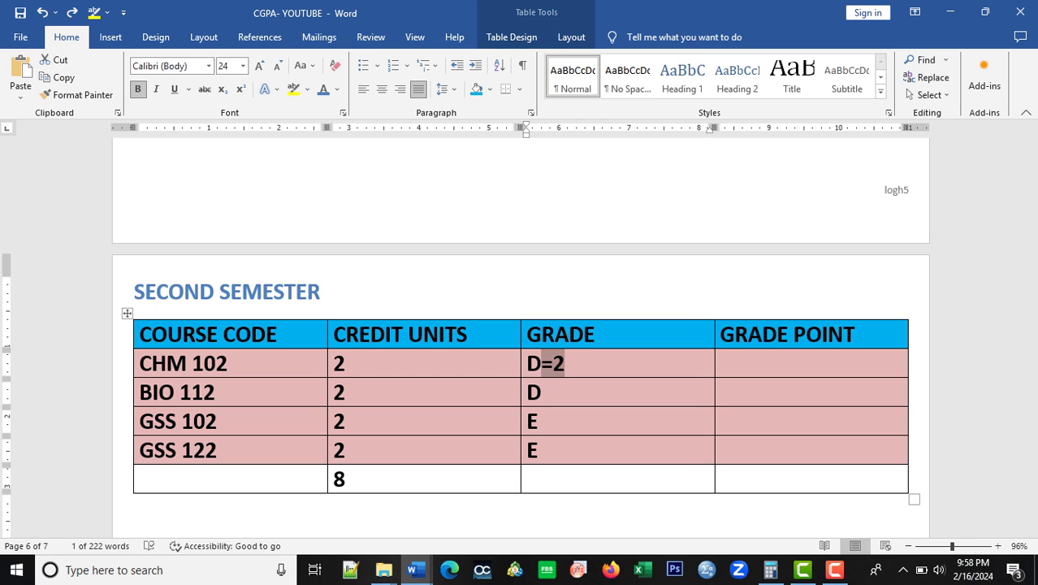
{"action": "key", "text": "ctrl+z"}
{"action": "key", "text": "Down"}
{"action": "type", "text": "=1"}
{"action": "key", "text": "shift+Left"}
{"action": "key", "text": "shift+Left"}
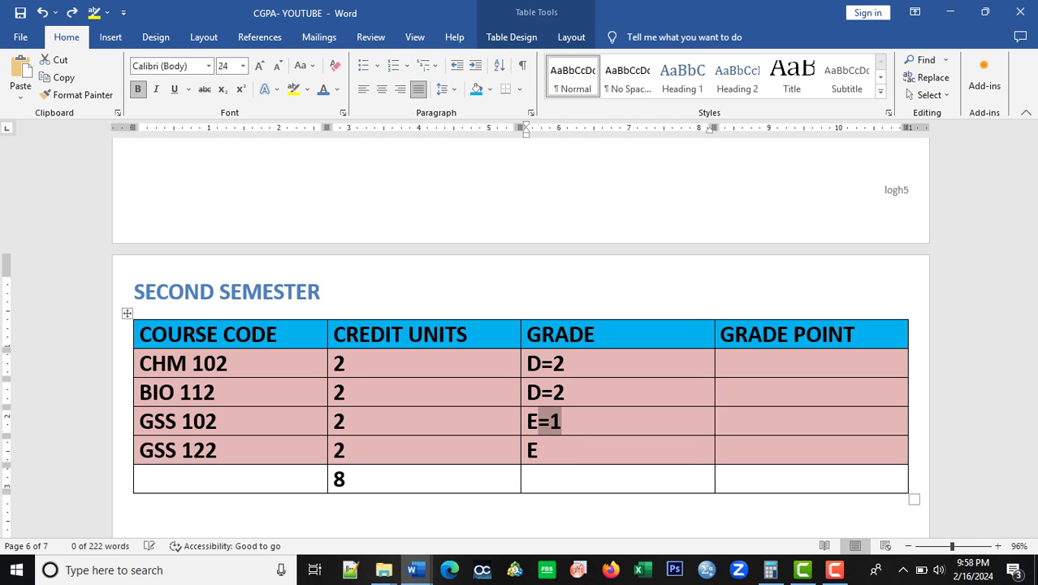
{"action": "key", "text": "Down"}
{"action": "type", "text": "=1"}
{"action": "key", "text": "shift+Left"}
{"action": "key", "text": "shift+Left"}
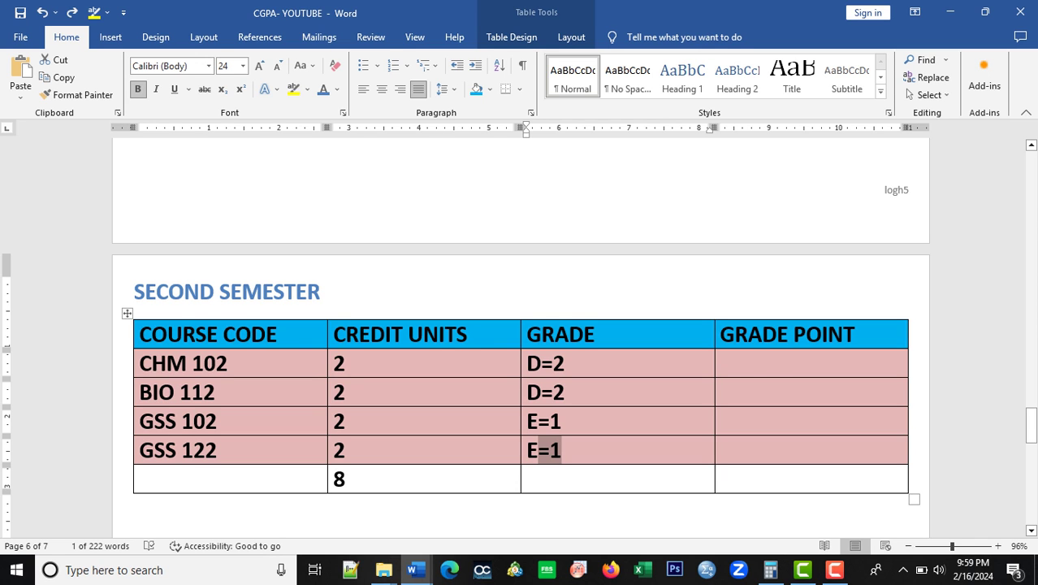
Restore Student B's second-semester grade points 2×2=4, 2×2=4, 2×1=2 and 2×1=2, with the total 12
{"action": "key", "text": "ctrl+z"}
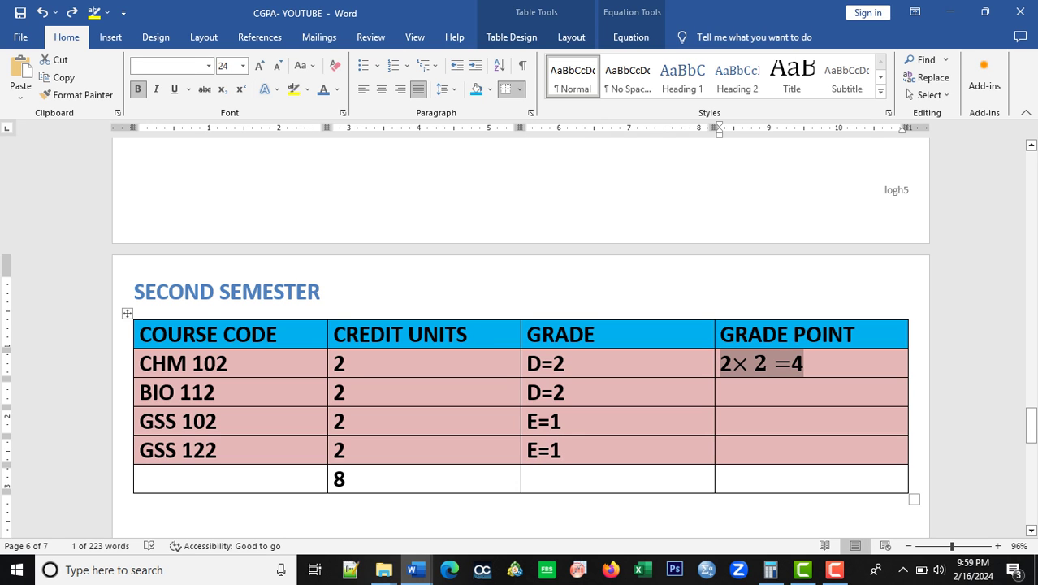
{"action": "key", "text": "ctrl+z"}
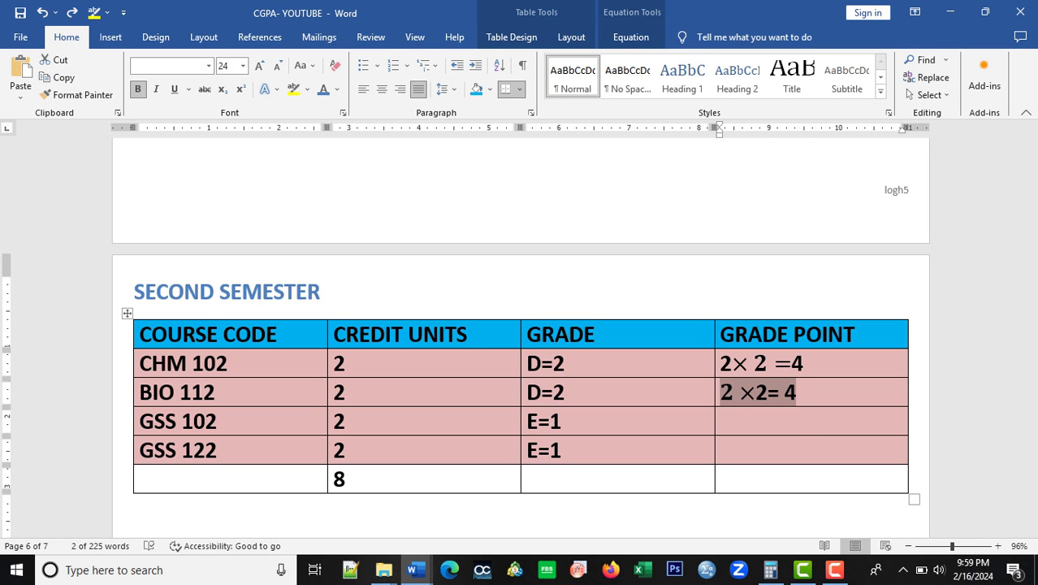
{"action": "key", "text": "ctrl+z"}
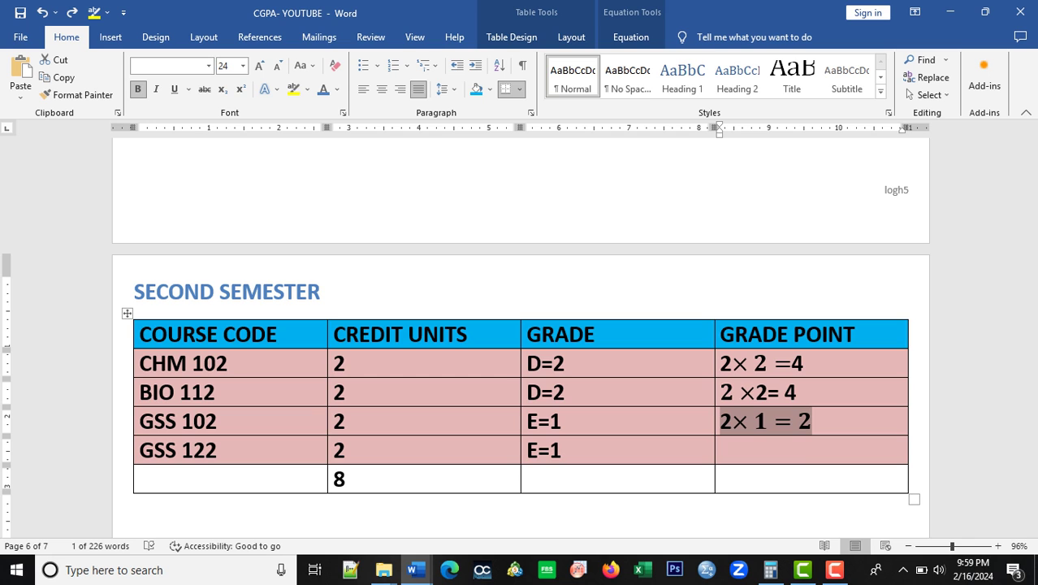
{"action": "key", "text": "ctrl+z"}
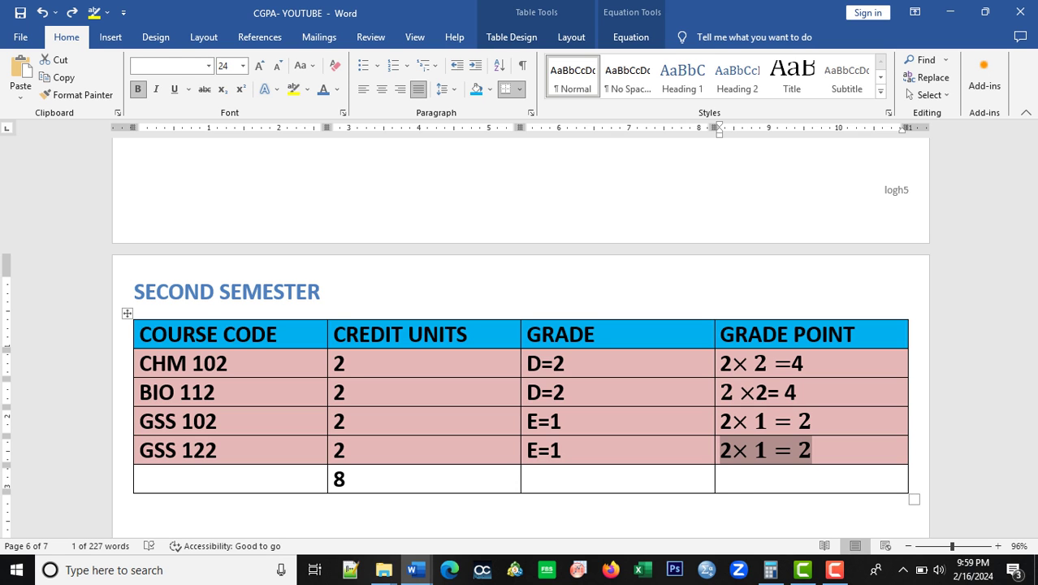
{"action": "key", "text": "ctrl+z"}
Restore the CGPA calculation below Student B's second-semester table as GRADE POINT/CREDIT UNIT = (39+12)/(8+8) = 51/16 = 3.18
{"action": "scroll", "coordinate": [520, 337], "scroll_direction": "down", "scroll_amount": 3}
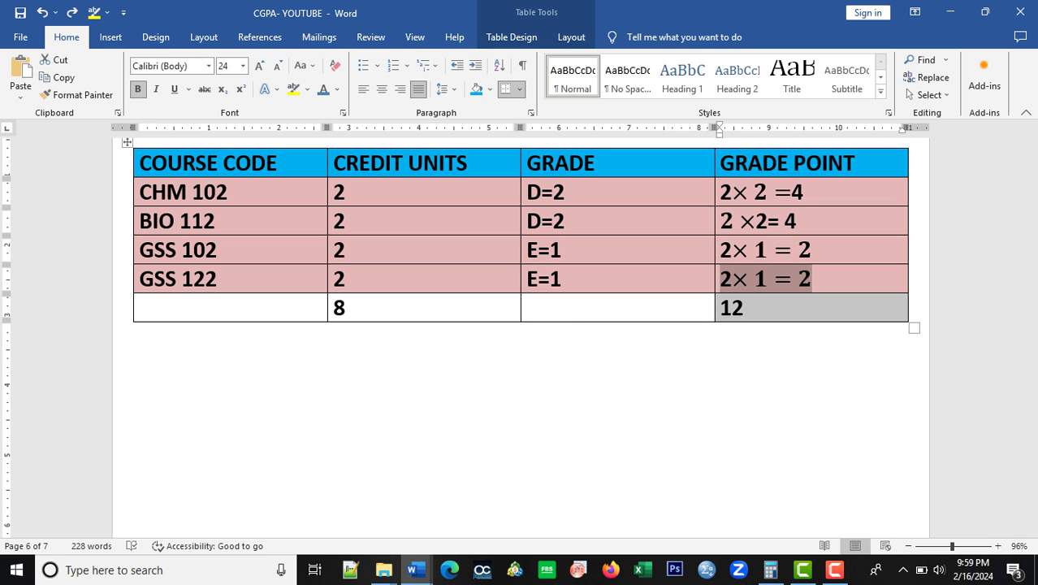
{"action": "key", "text": "ctrl+z"}
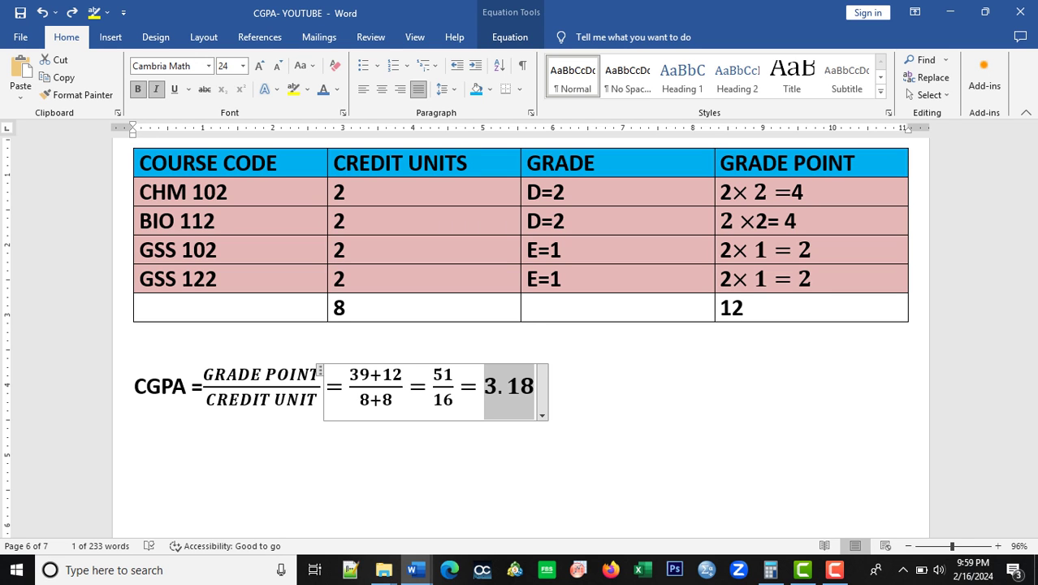
{"action": "scroll", "coordinate": [520, 298], "scroll_direction": "up", "scroll_amount": 1}
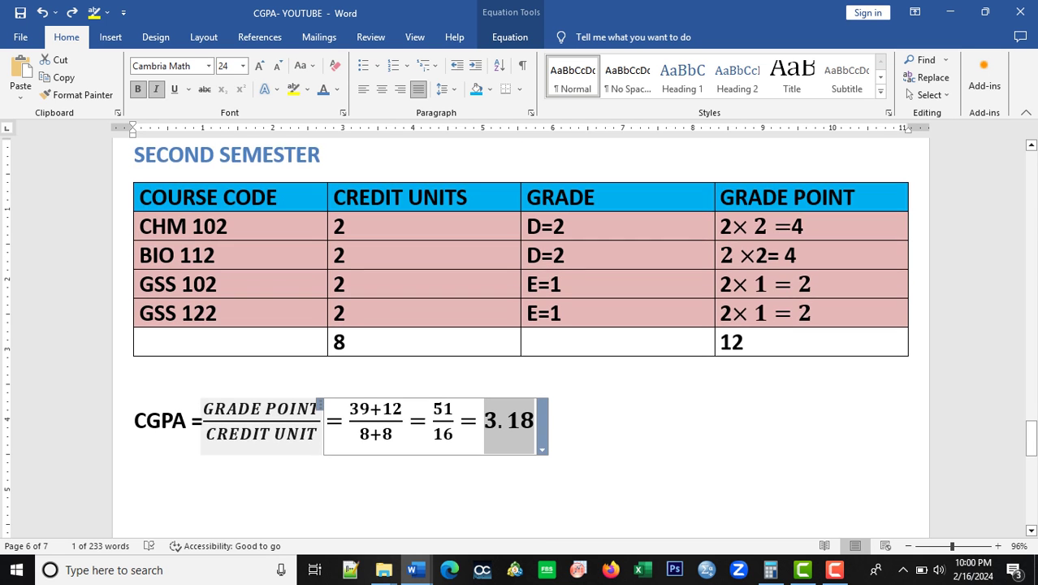
Restore the CLASSIFICATION OF DEGREES text and table after Student B's CGPA calculation, with the 2.40 – 3.49, 2nd Class Lower row highlighted
{"action": "scroll", "coordinate": [520, 325], "scroll_direction": "down", "scroll_amount": 3}
{"action": "left_click_drag", "start_coordinate": [538, 319], "coordinate": [541, 538]}
{"action": "scroll", "coordinate": [520, 325], "scroll_direction": "down", "scroll_amount": 4}
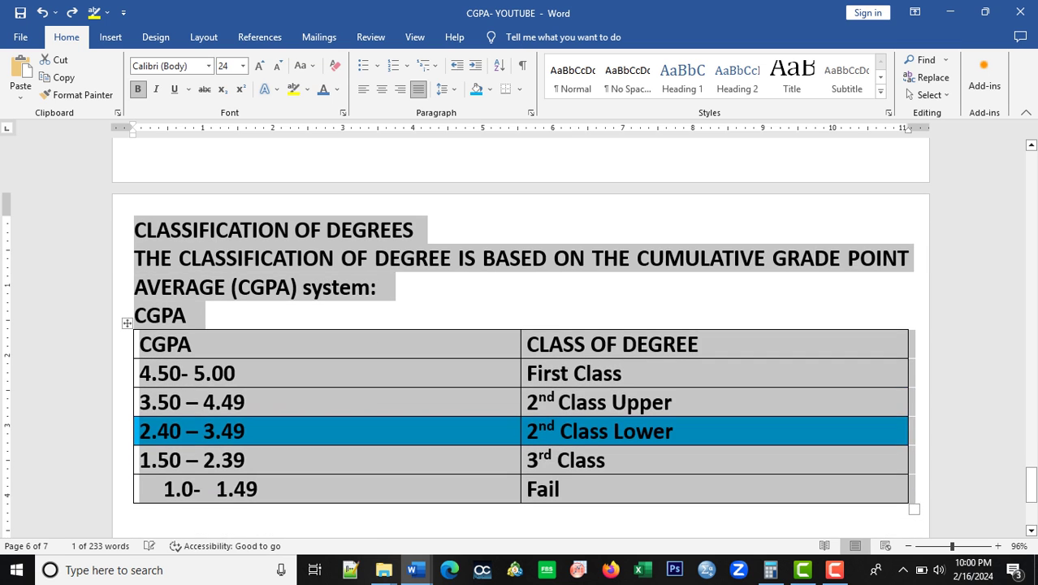